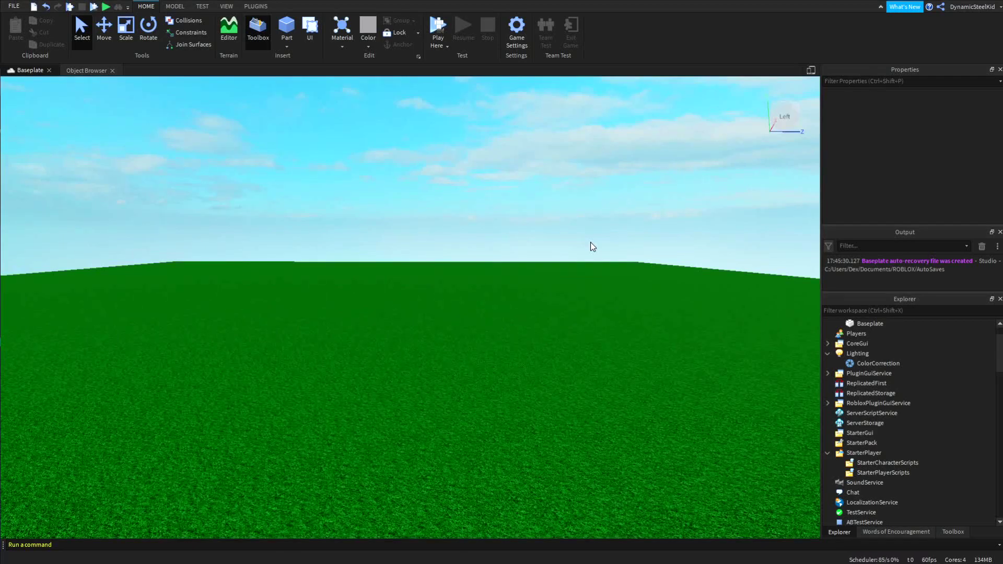
pyautogui.moveTo(558, 228); pyautogui.dragTo(558, 228, button='right')
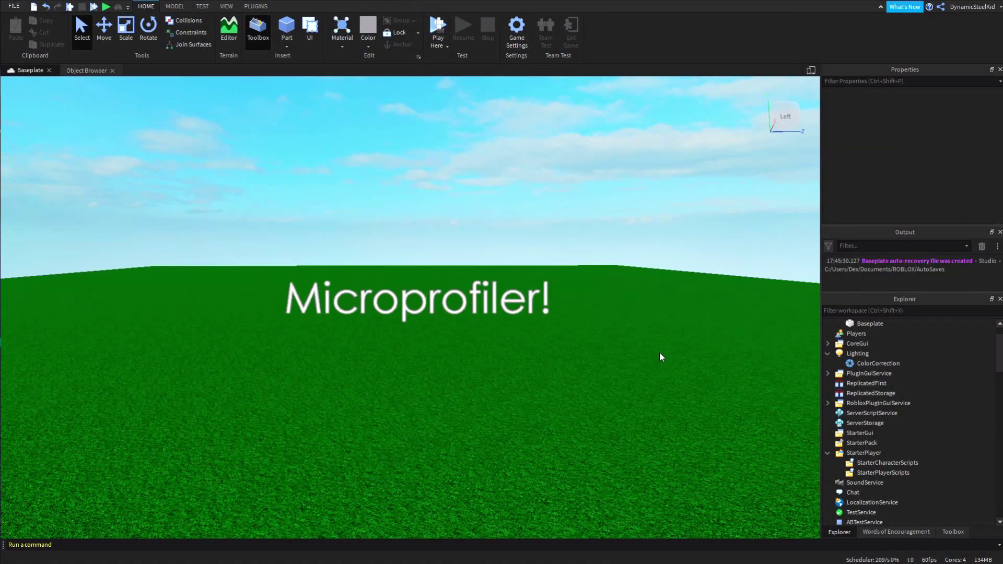
pyautogui.moveTo(667, 218); pyautogui.dragTo(665, 218, button='right')
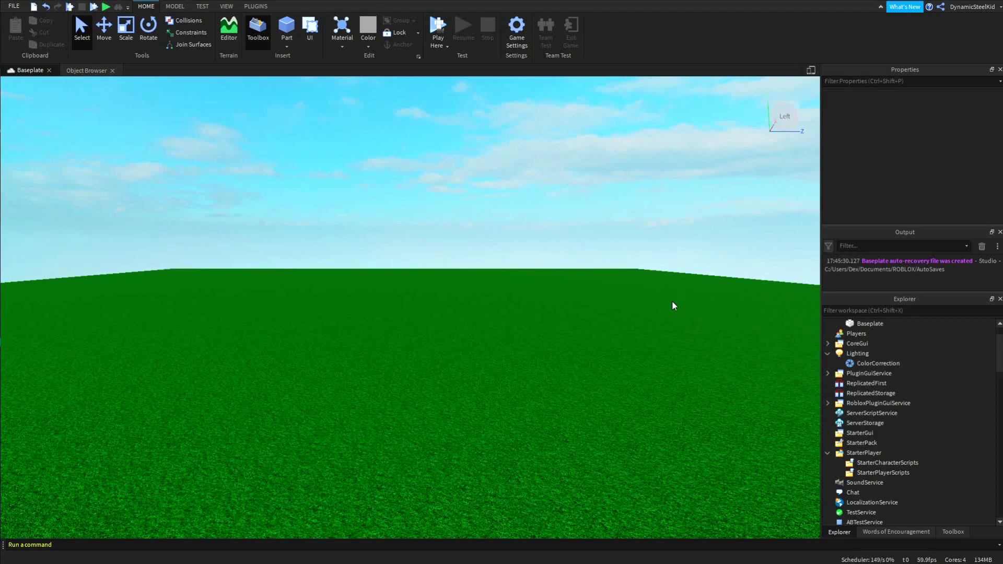
pyautogui.scroll(1, 944, 421)
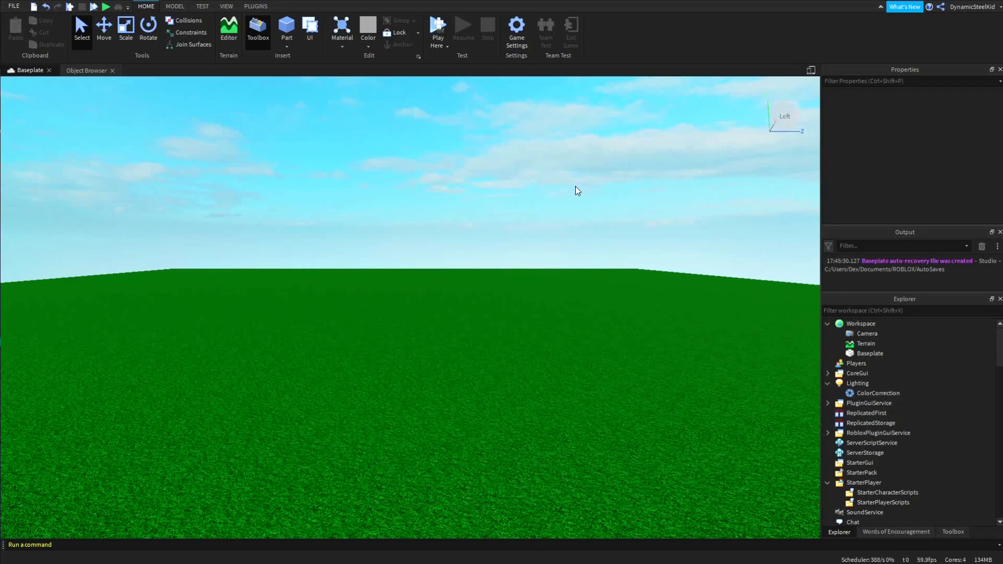
pyautogui.moveTo(578, 186); pyautogui.dragTo(575, 208, button='right')
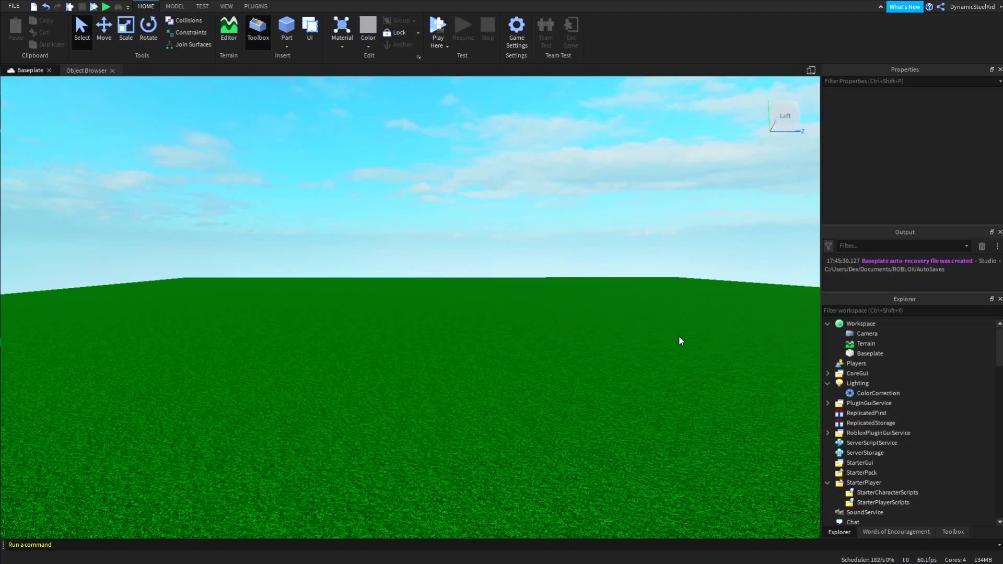
pyautogui.moveTo(733, 178); pyautogui.dragTo(687, 204, button='right')
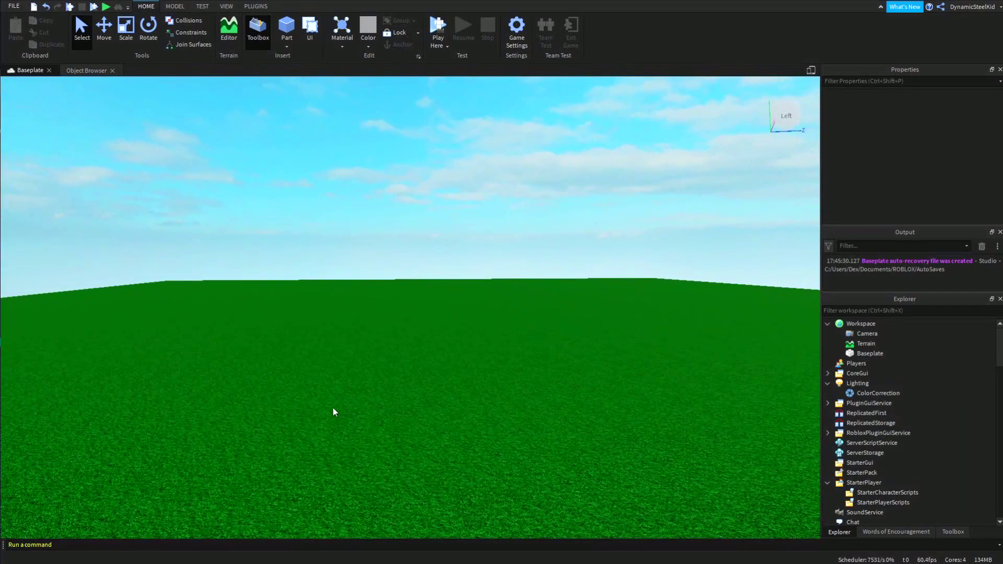
pyautogui.moveTo(613, 227); pyautogui.dragTo(599, 297, button='right')
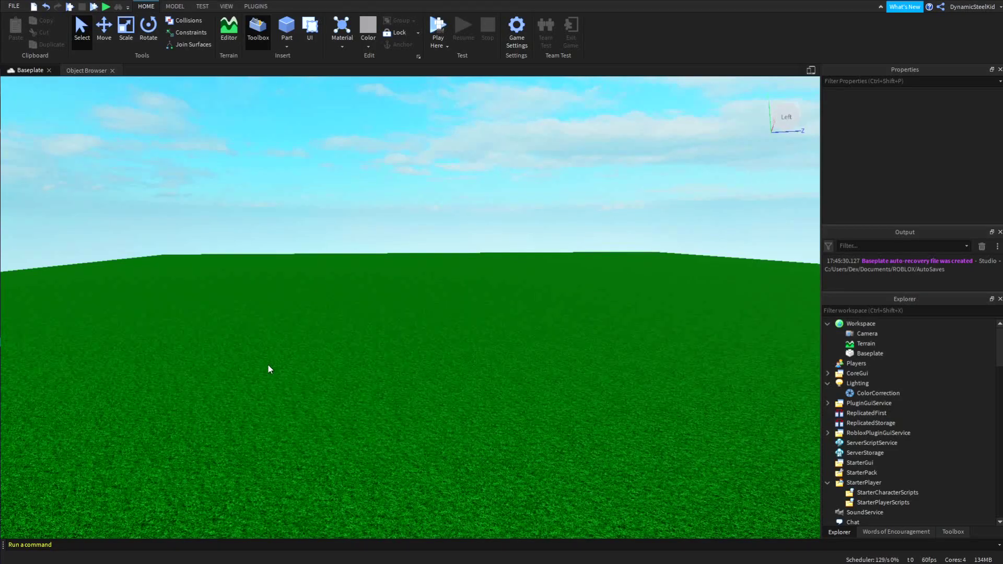
pyautogui.moveTo(548, 194)
pyautogui.mouseDown(button='right')
pyautogui.moveTo(544, 206)
pyautogui.moveTo(556, 207)
pyautogui.mouseUp(button='right')
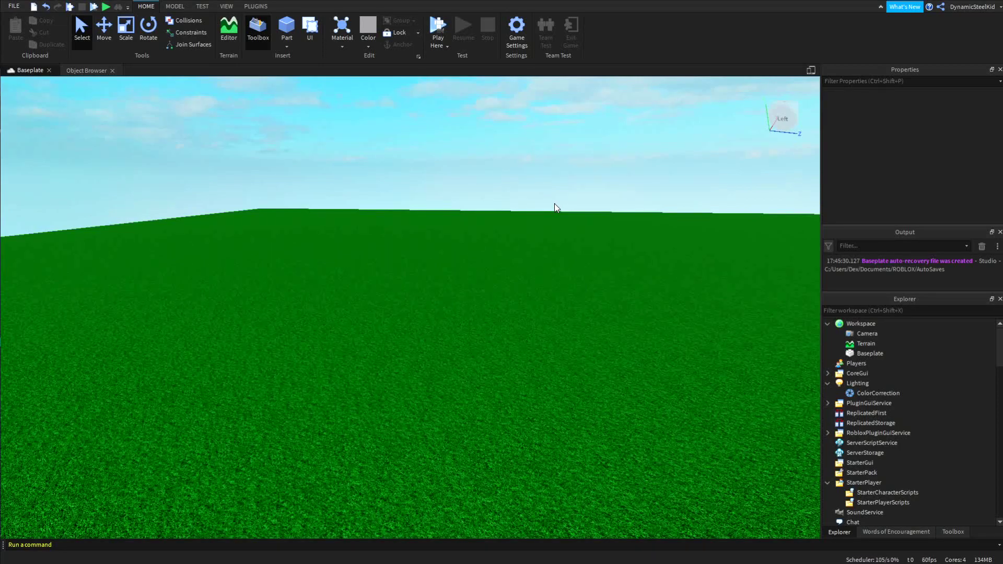
# Open the MicroProfiler, pause it to inspect a frame spike in the frame graph, and resume profiling
pyautogui.hotkey('ctrl', 'F6')
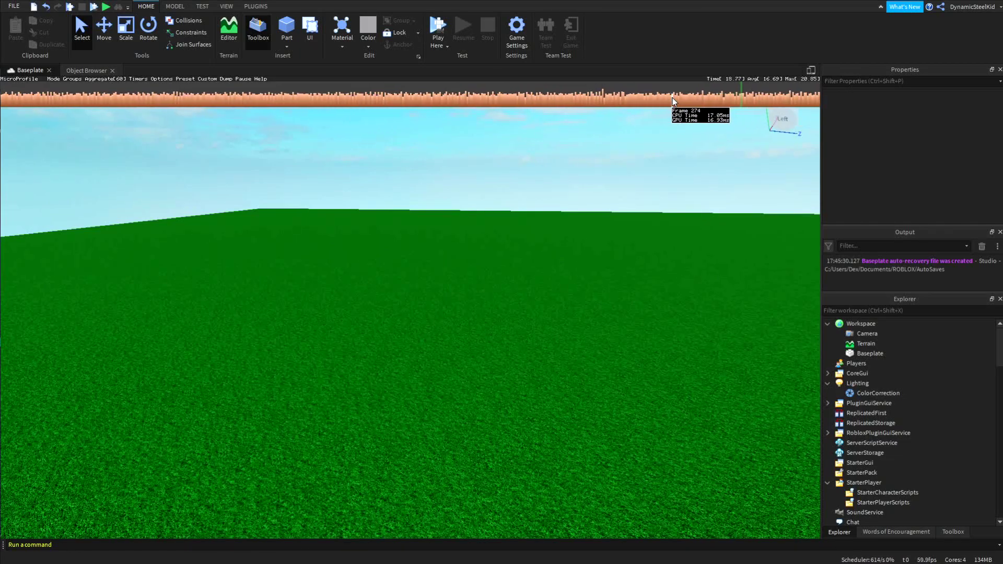
pyautogui.click(243, 79)
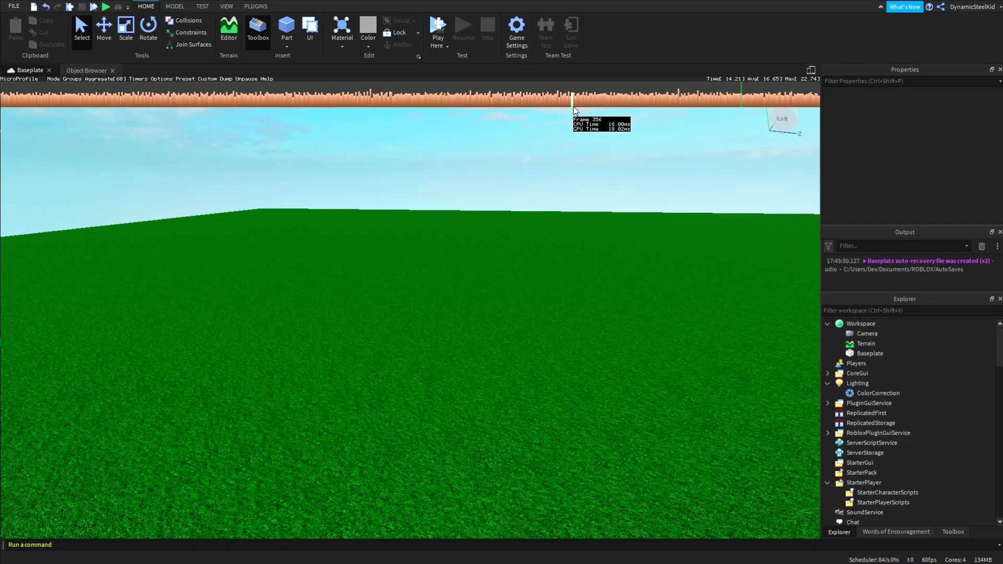
pyautogui.moveTo(50, 80)
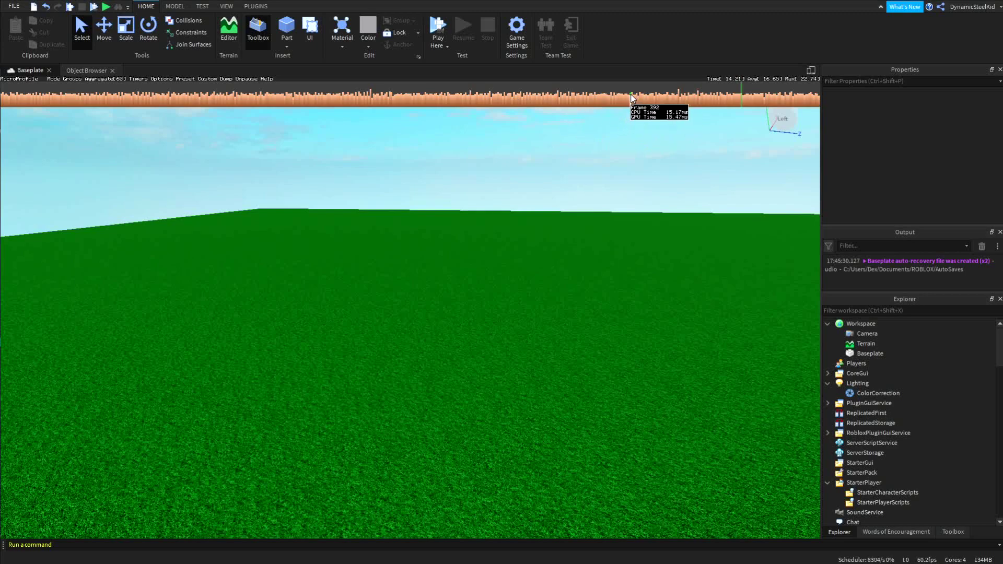
pyautogui.click(678, 91)
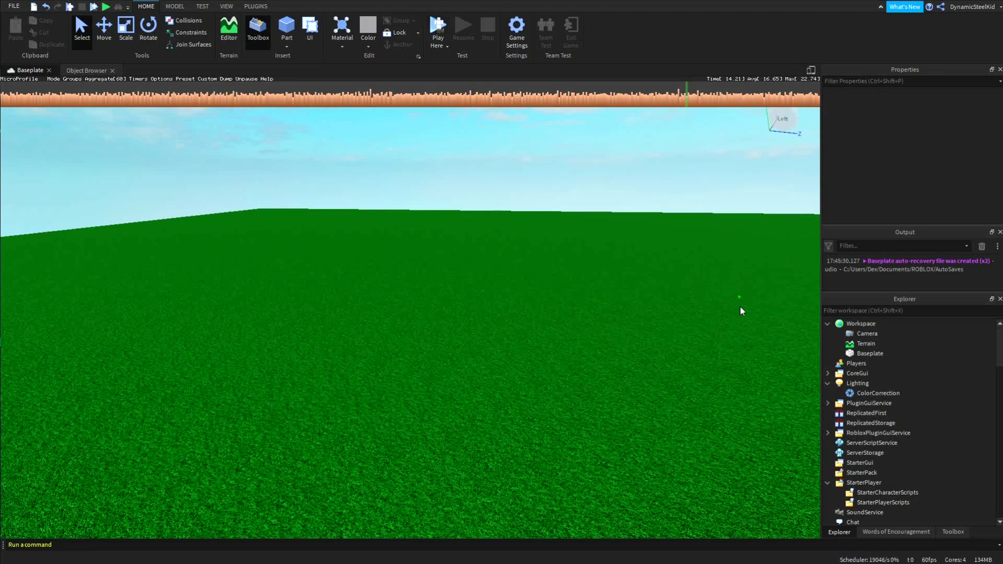
pyautogui.click(244, 79)
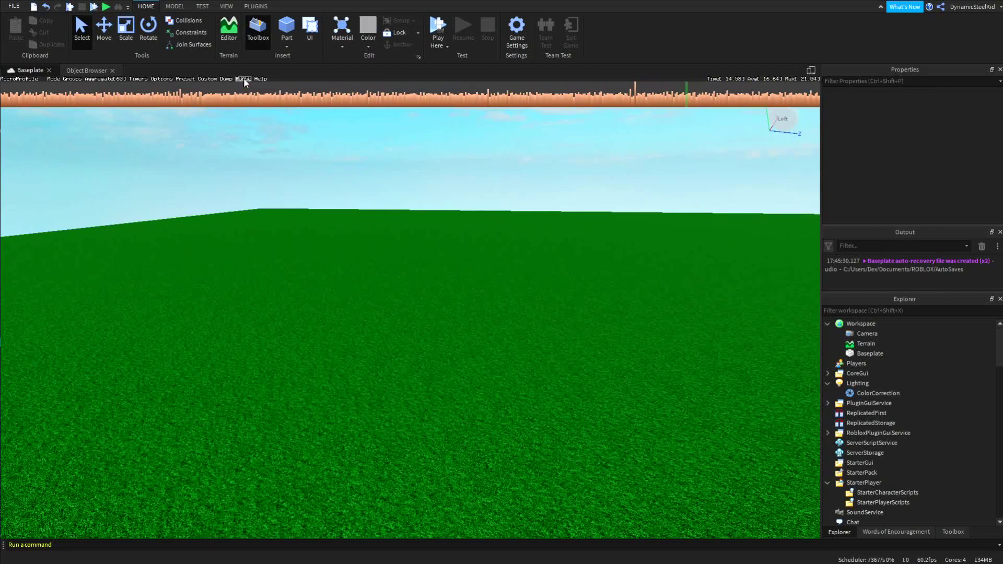
# Switch the running MicroProfiler to Detailed mode and turn it off
pyautogui.moveTo(105, 79)
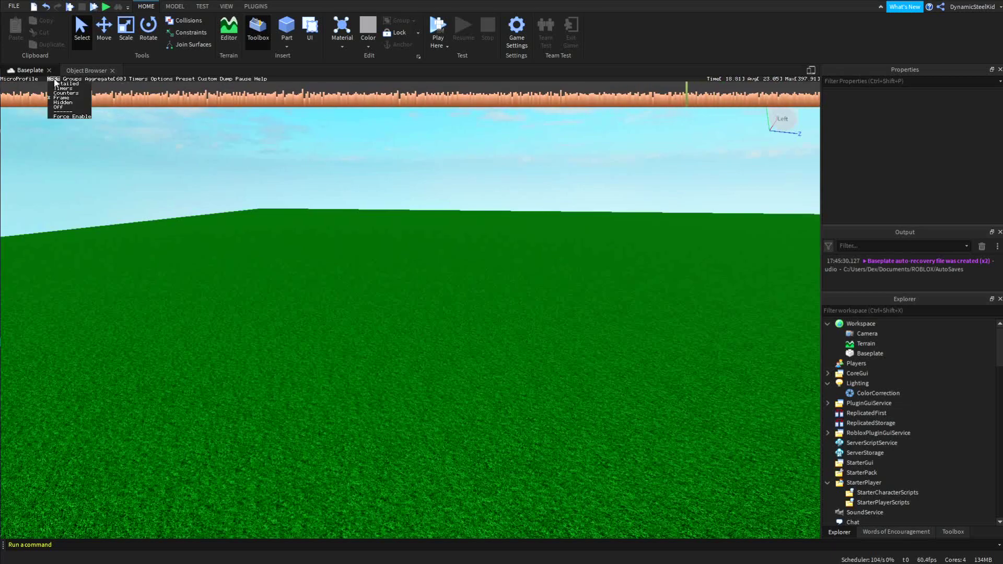
pyautogui.click(59, 84)
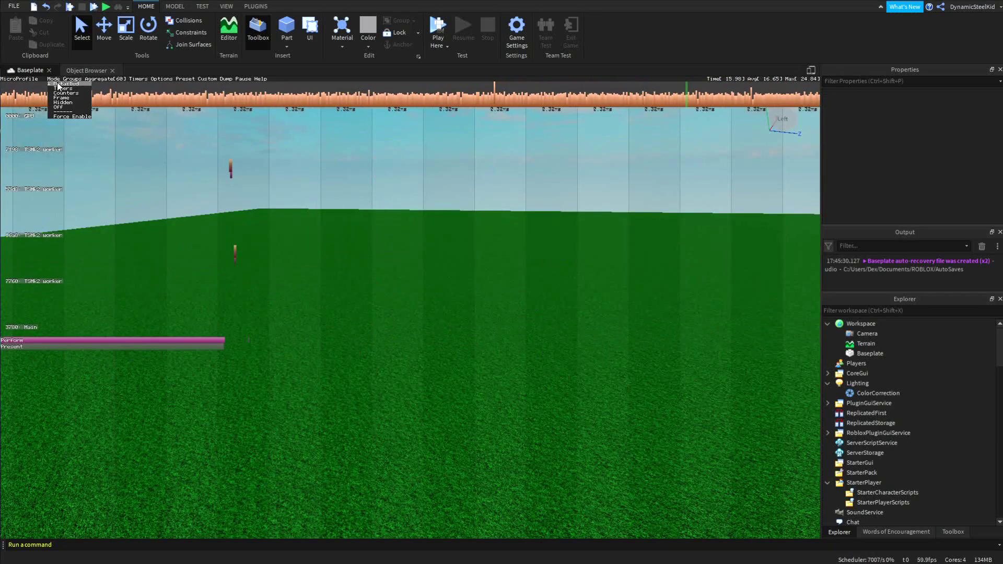
pyautogui.click(59, 107)
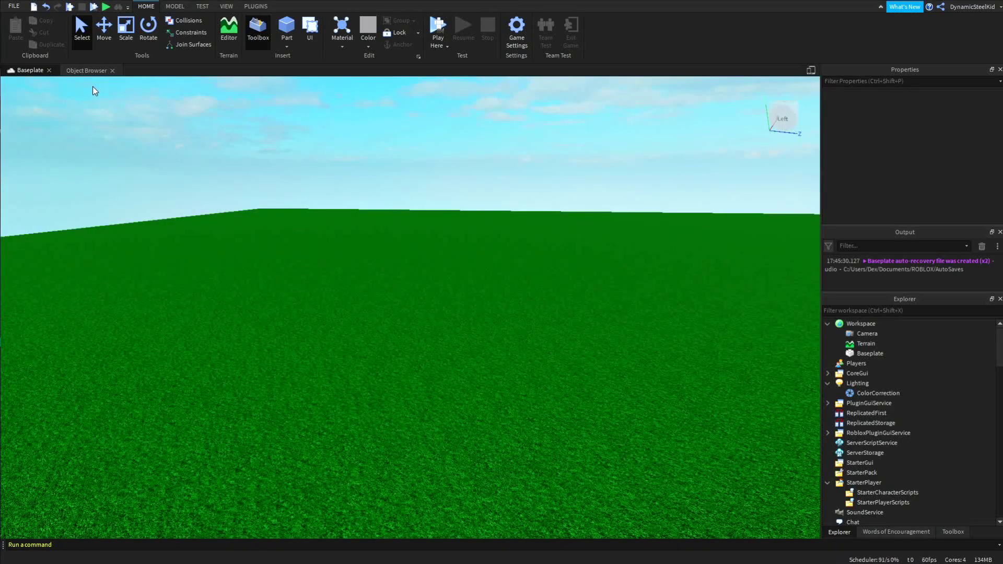
# Reopen the MicroProfiler, pause the capture, and pick individual frames in the frame graph to inspect
pyautogui.hotkey('ctrl', 'F6')
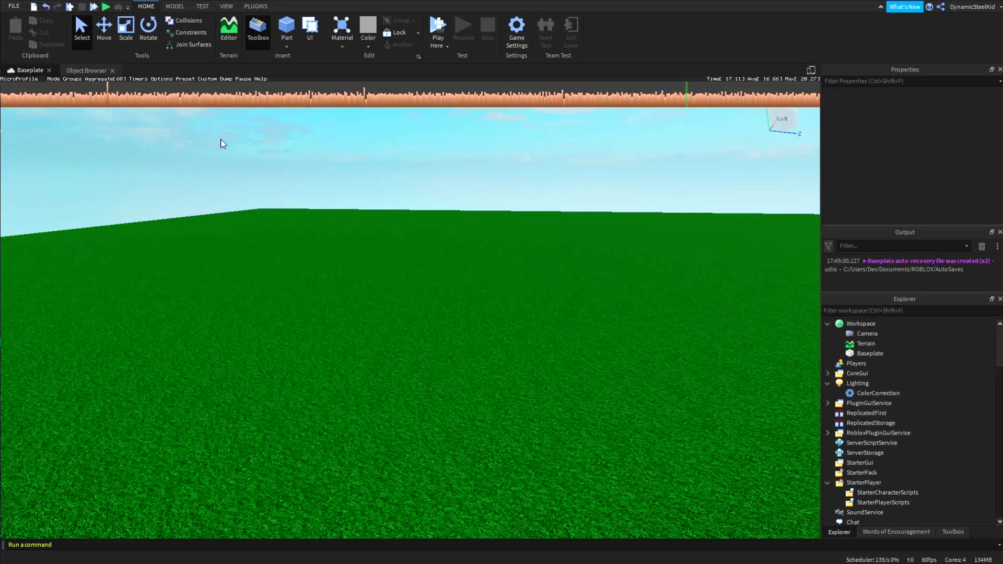
pyautogui.click(242, 79)
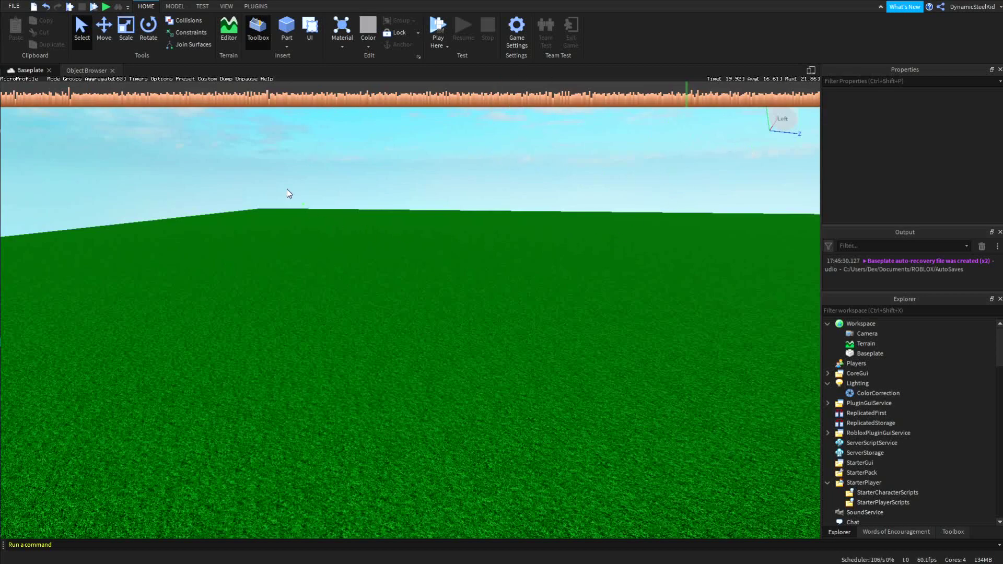
pyautogui.click(673, 94)
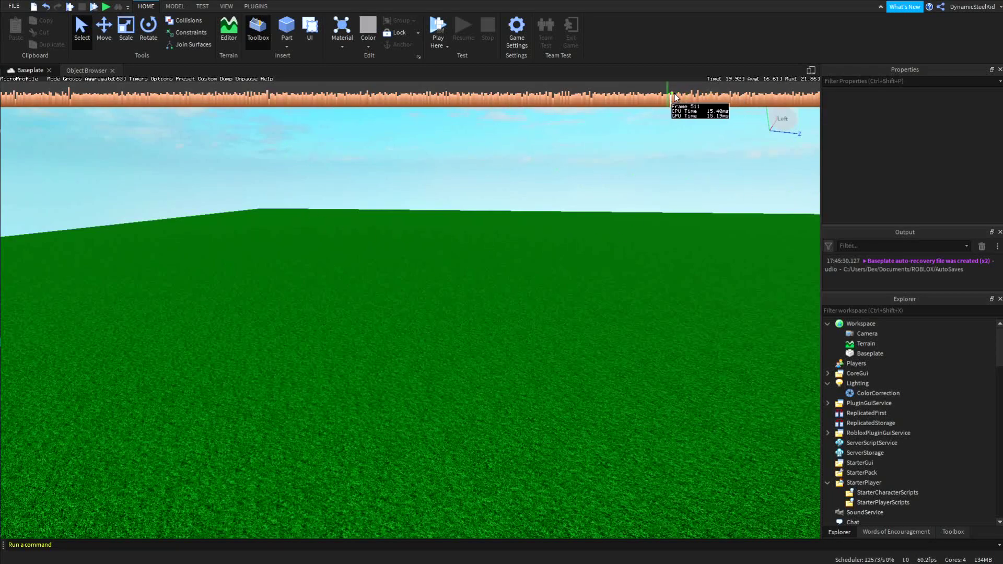
pyautogui.click(728, 97)
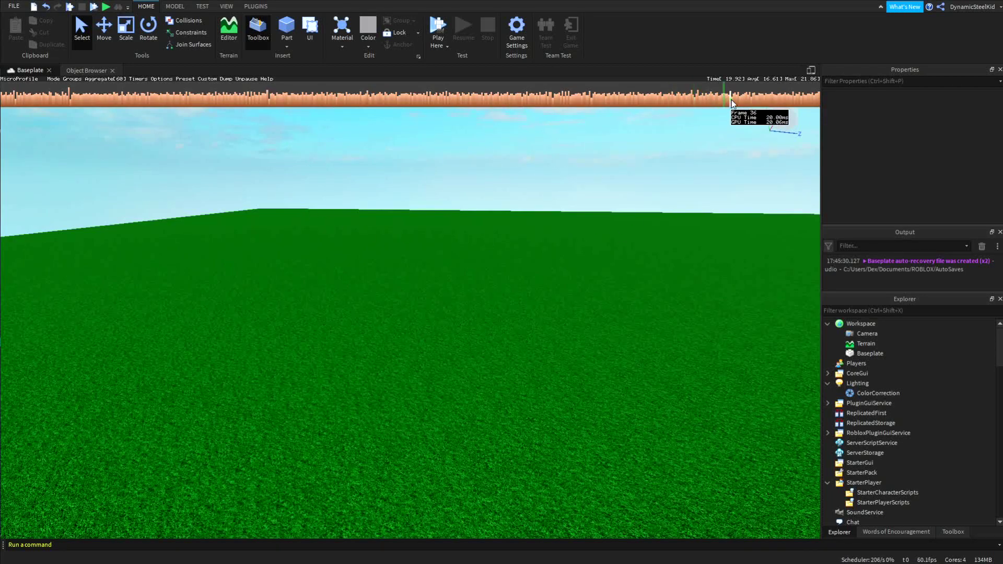
# Show the paused frames in Detailed mode, look along the thread timeline, and turn the MicroProfiler off
pyautogui.moveTo(49, 79)
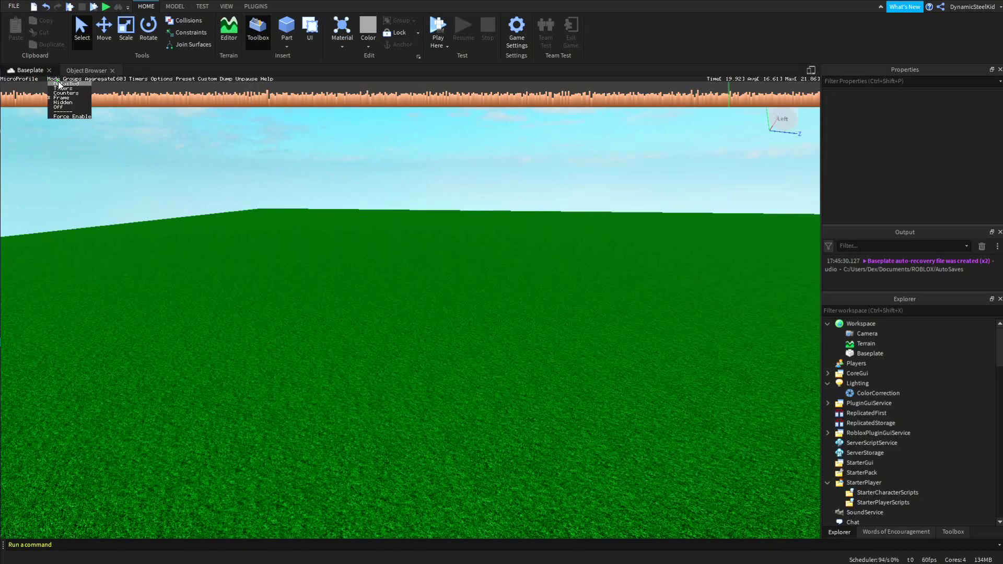
pyautogui.click(59, 84)
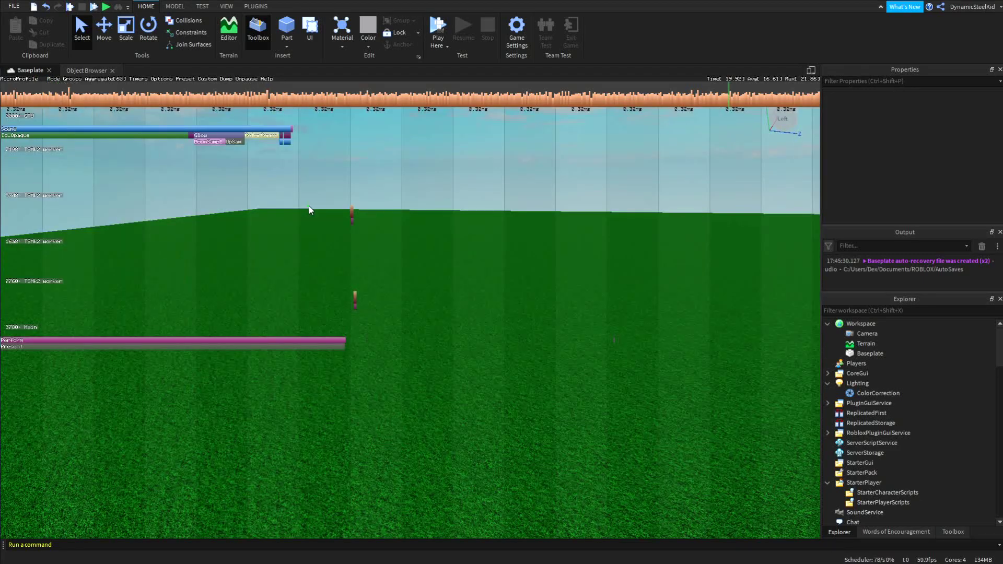
pyautogui.moveTo(533, 164); pyautogui.dragTo(617, 163)
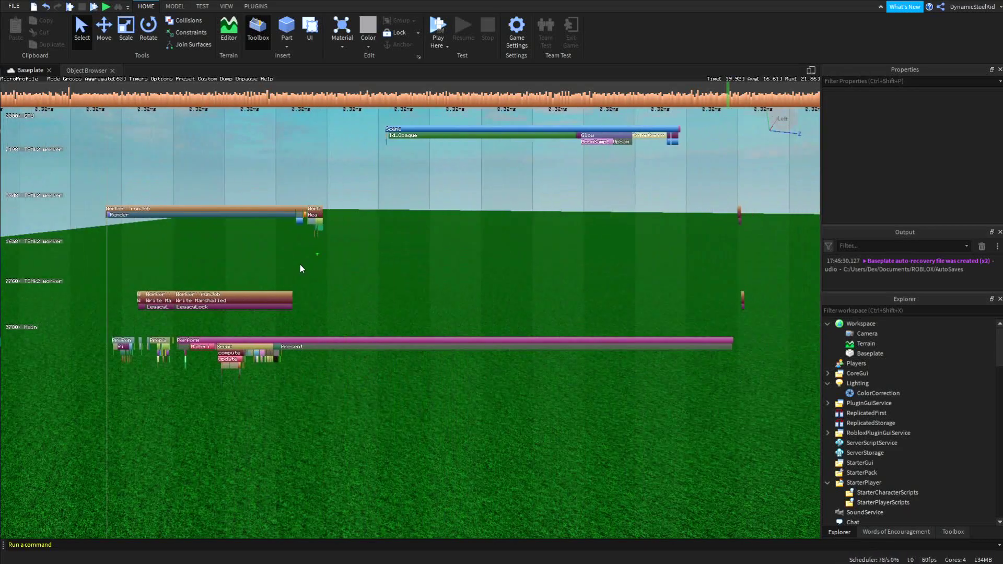
pyautogui.moveTo(53, 79)
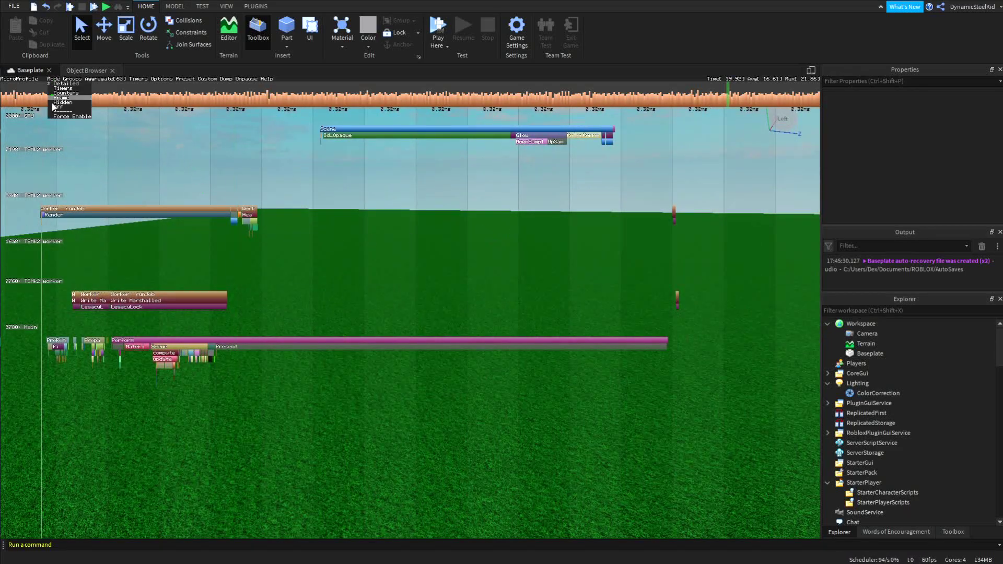
pyautogui.click(59, 107)
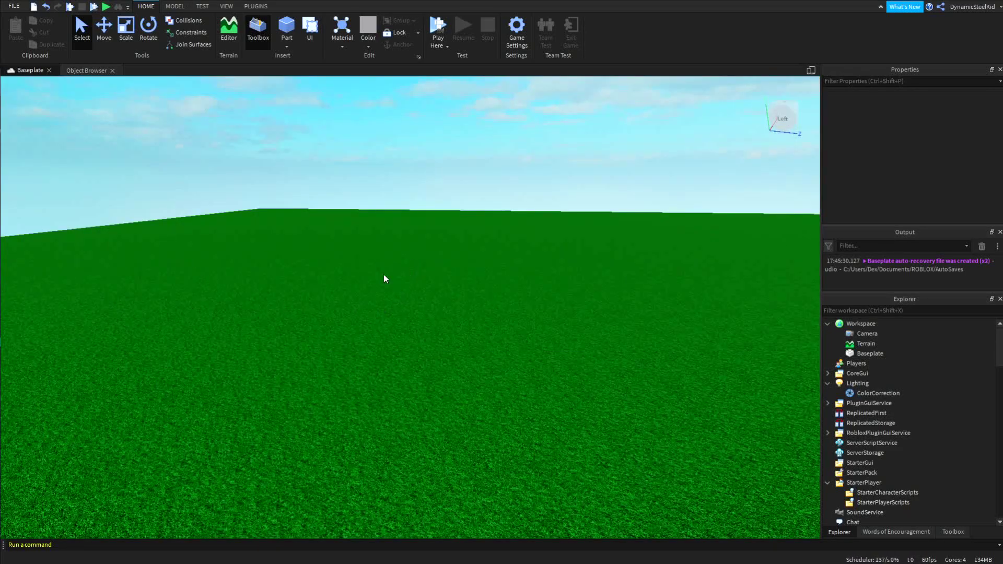
# Bring the MicroProfiler back, pause it, and display the captured frame in Detailed mode
pyautogui.hotkey('ctrl', 'F6')
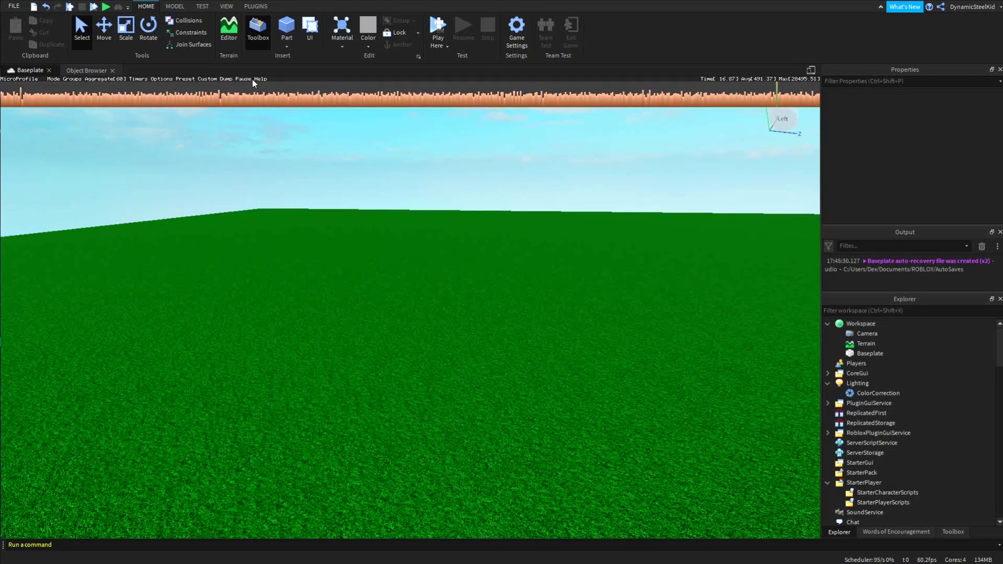
pyautogui.moveTo(57, 79)
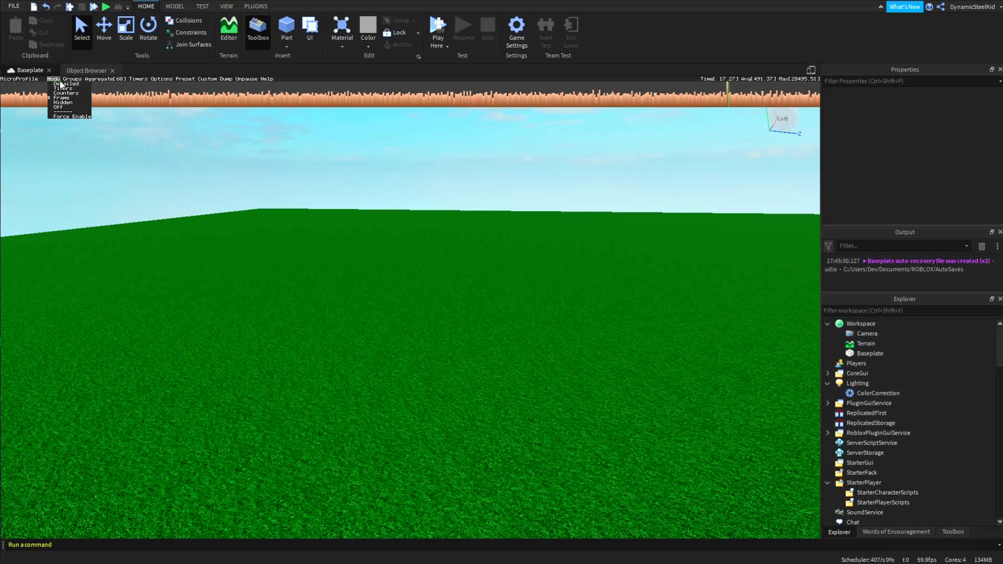
pyautogui.click(57, 83)
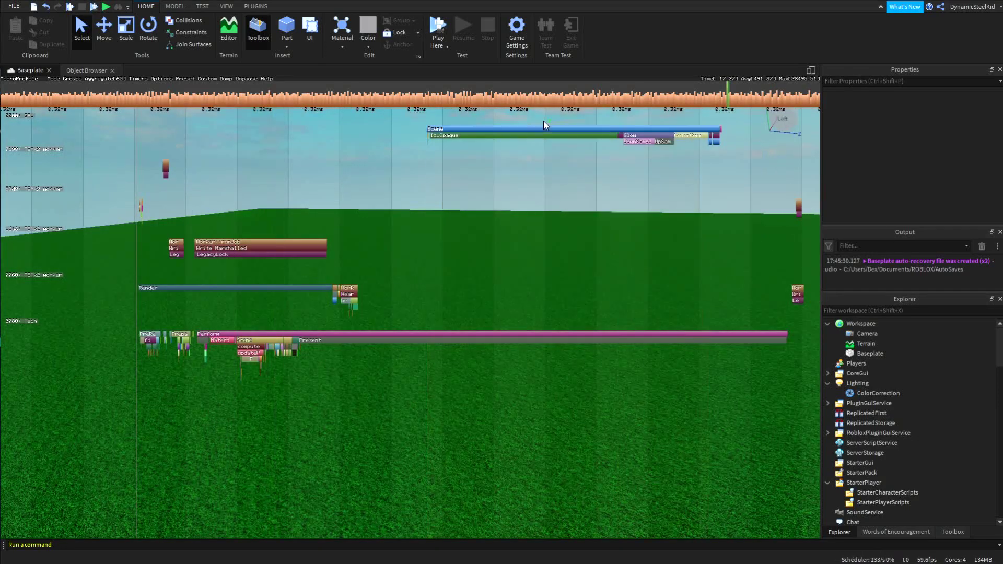
pyautogui.moveTo(314, 173); pyautogui.dragTo(297, 213)
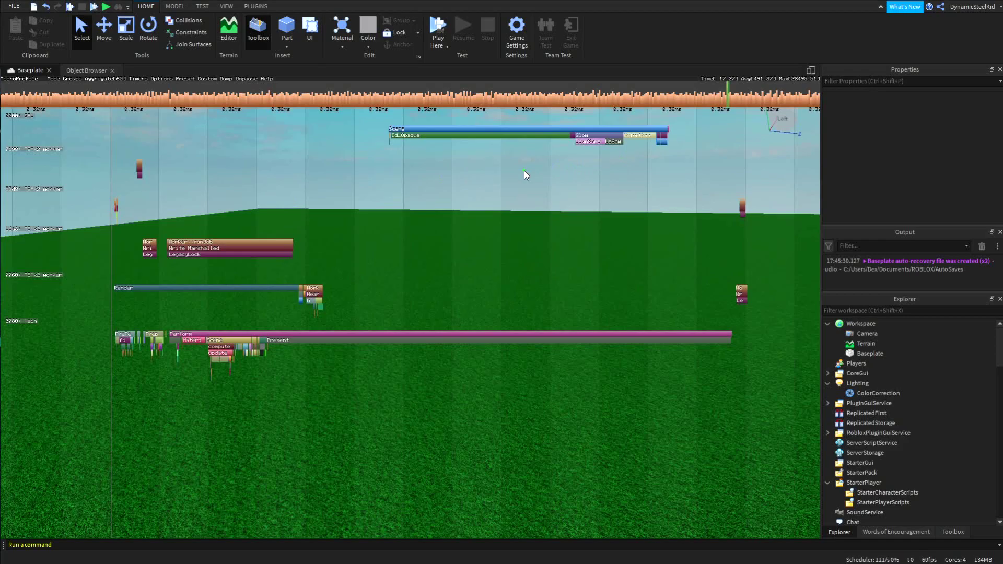
# Examine the frame graph and the timing details of the worker, Render and main thread timers in the detailed timeline
pyautogui.moveTo(730, 99)
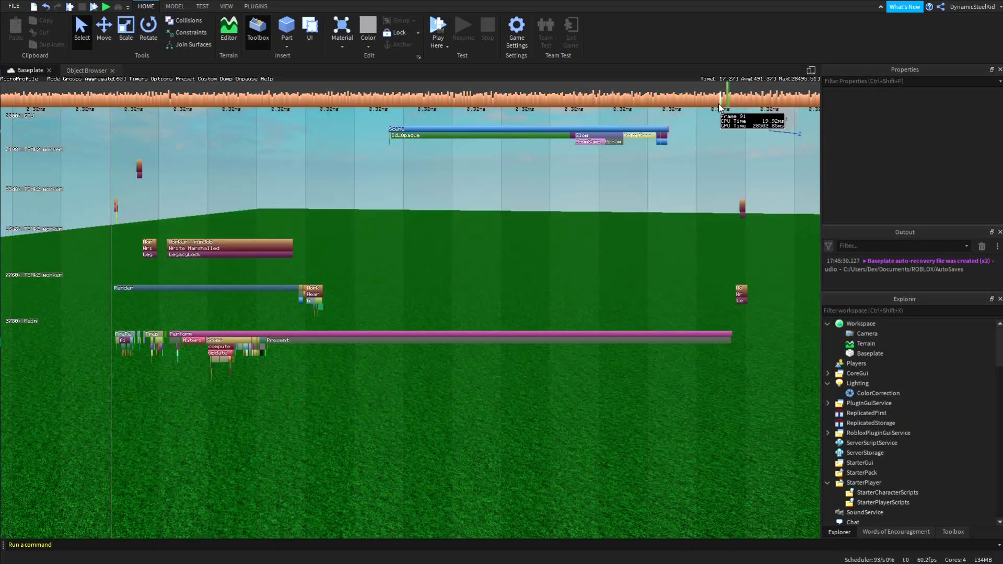
pyautogui.moveTo(55, 82)
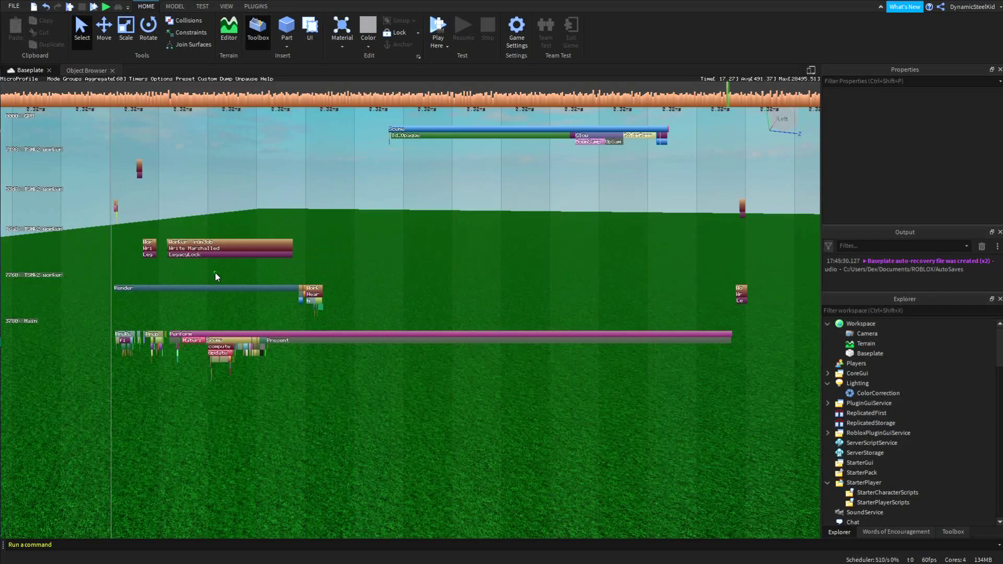
pyautogui.moveTo(317, 333)
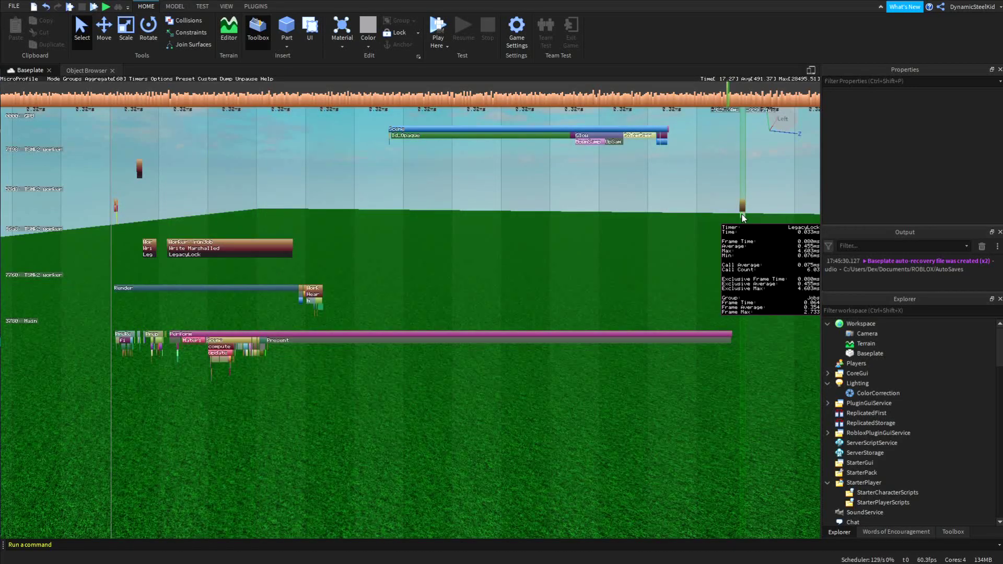
pyautogui.moveTo(482, 337)
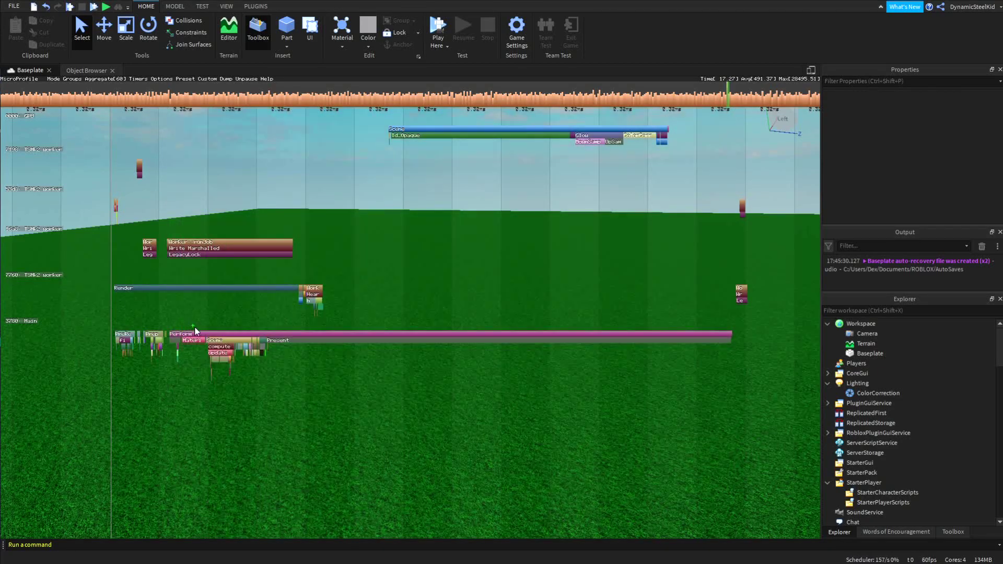
pyautogui.moveTo(213, 335)
pyautogui.scroll(-3, 502, 289)
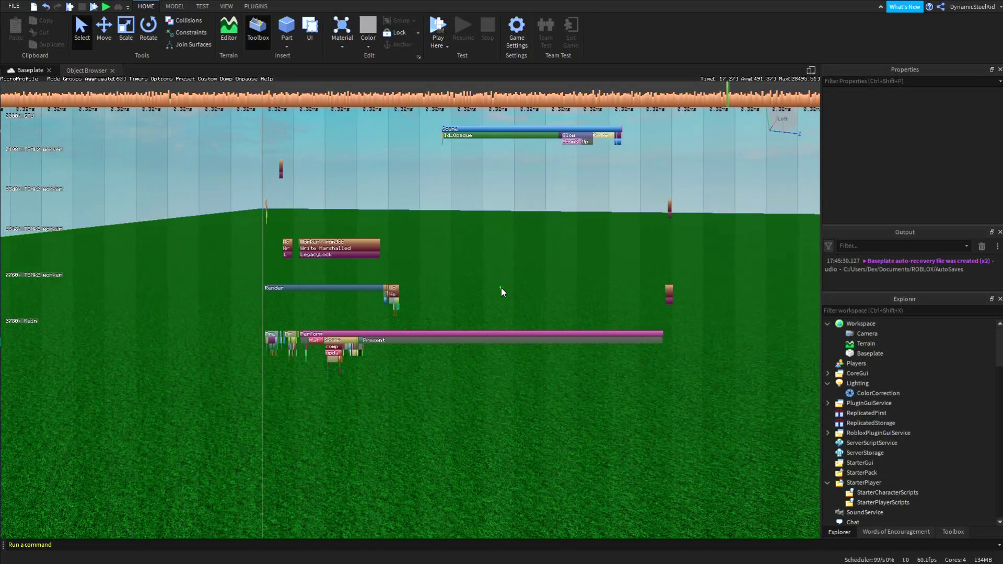
pyautogui.scroll(3, 505, 288)
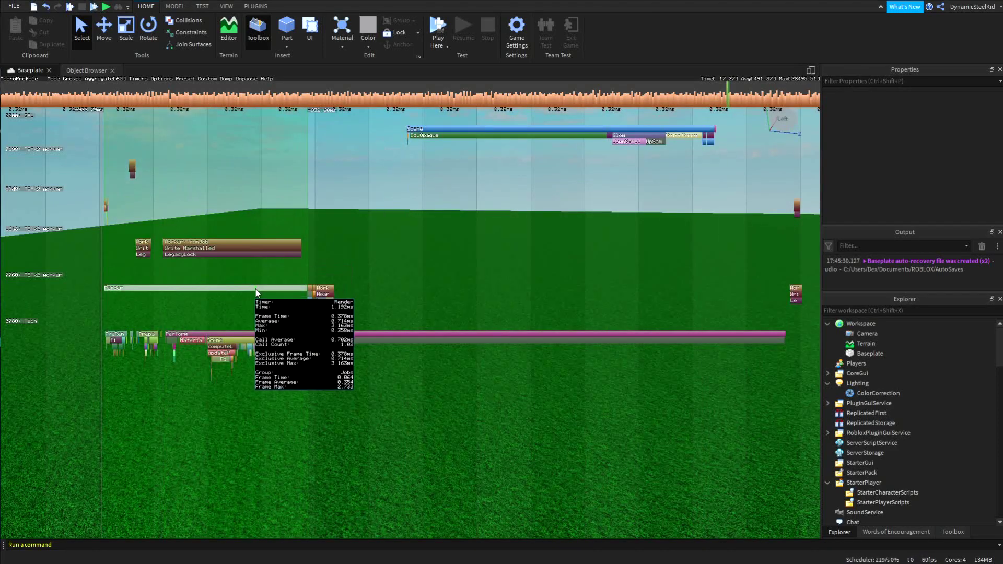
pyautogui.moveTo(263, 240)
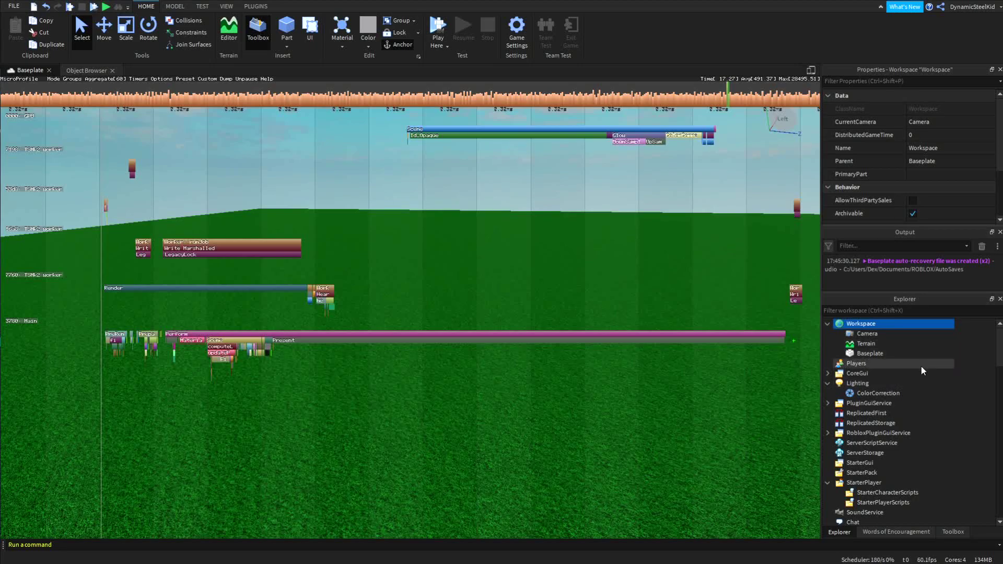
# Examine the GPU thread's Id_Opaque timer and the Worker::runJob and Render timers in the paused frame's detailed timeline
pyautogui.moveTo(210, 247)
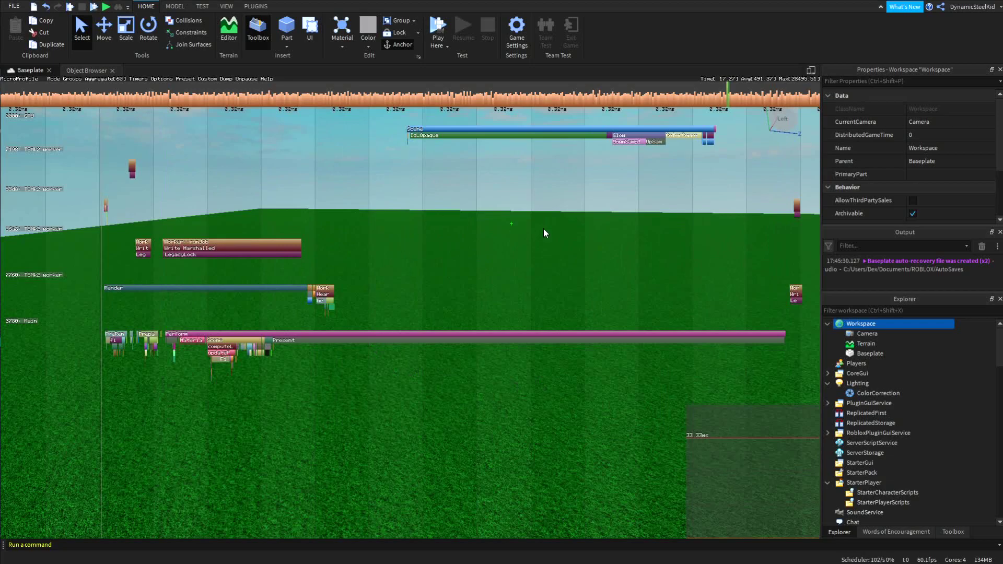
pyautogui.moveTo(410, 135)
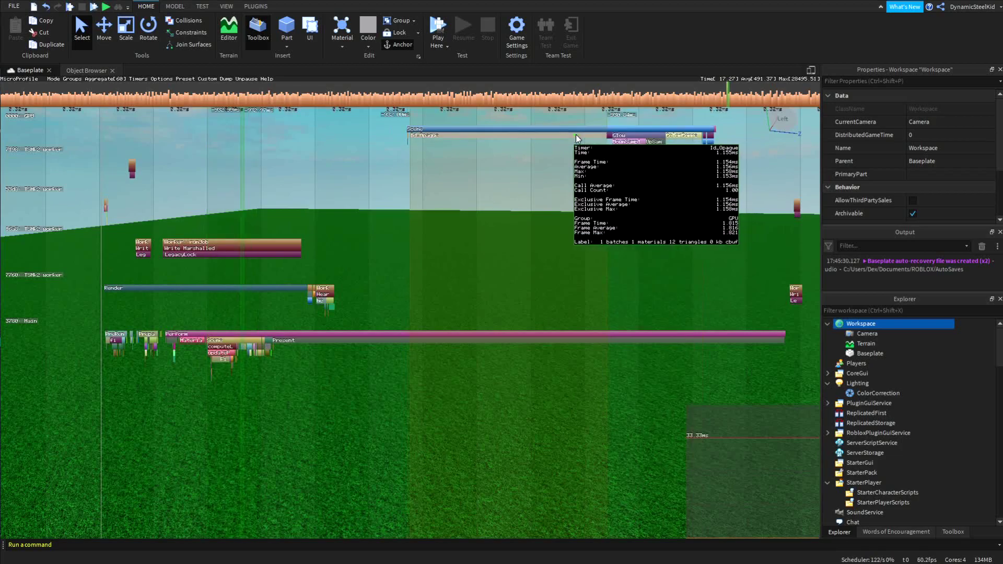
pyautogui.click(861, 366)
pyautogui.click(867, 343)
pyautogui.click(866, 324)
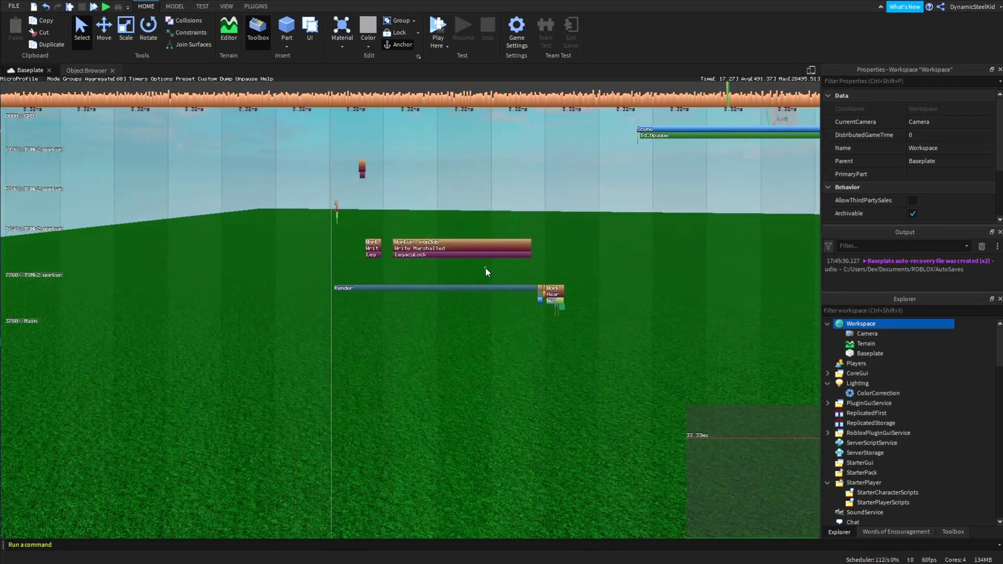
pyautogui.scroll(3, 515, 302)
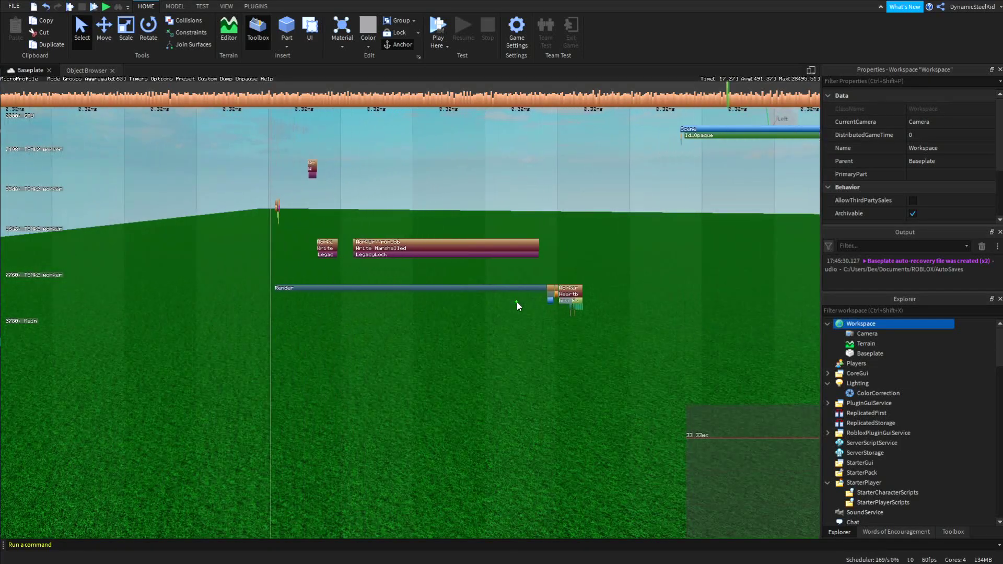
pyautogui.moveTo(549, 300)
pyautogui.scroll(3, 547, 299)
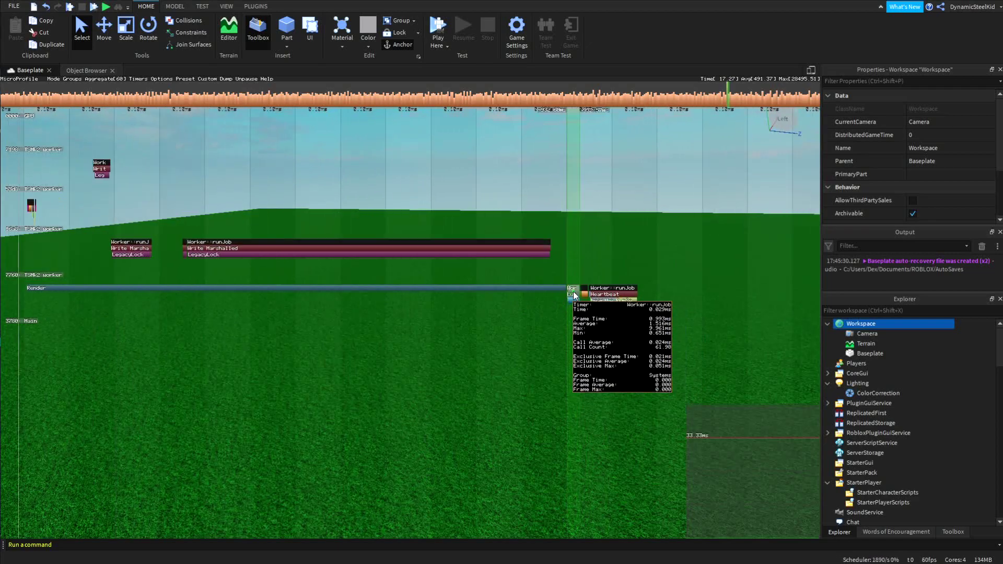
pyautogui.scroll(-2, 588, 314)
pyautogui.moveTo(640, 232); pyautogui.dragTo(522, 209)
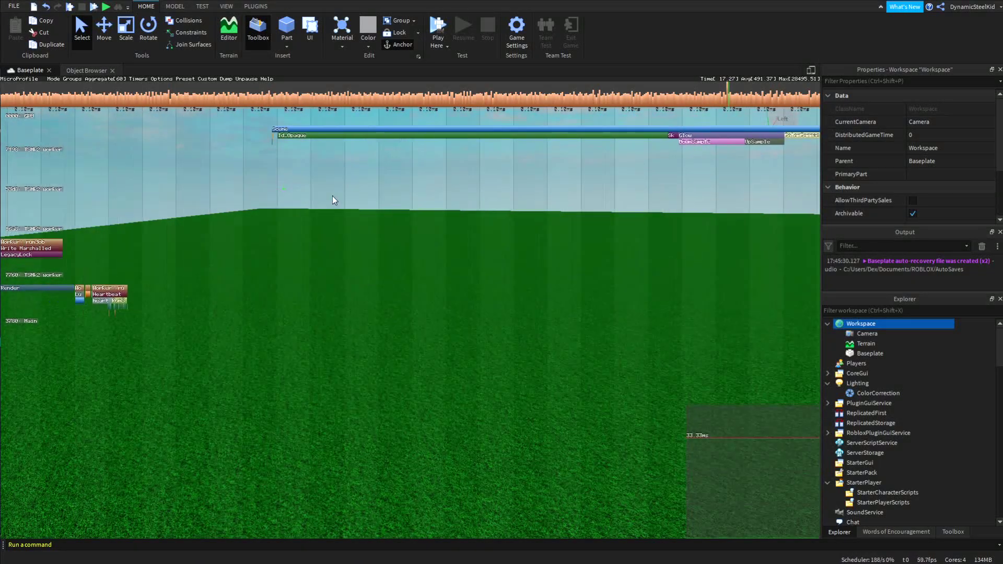
# Resume the MicroProfiler capture and pause it again on a fresh set of frames
pyautogui.click(244, 78)
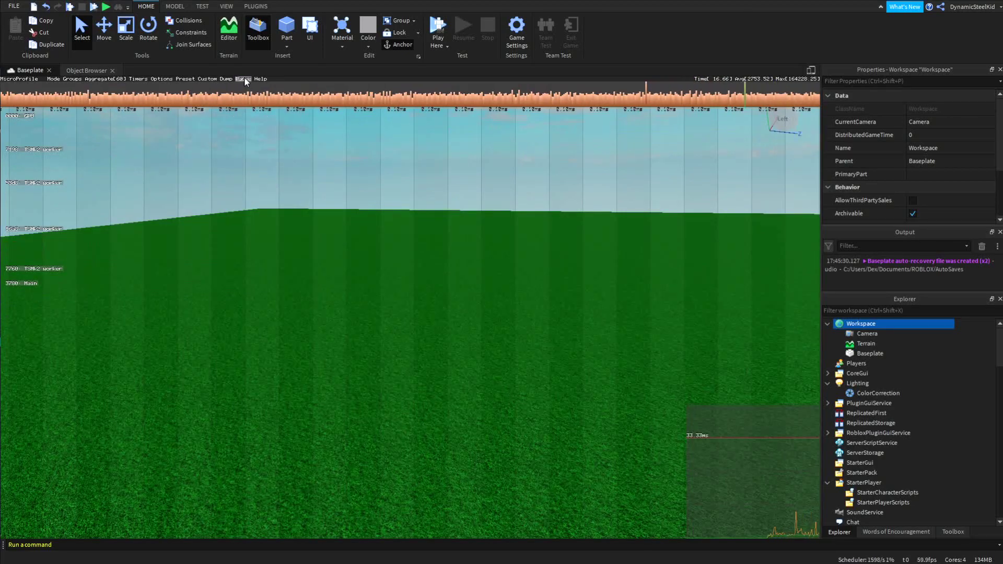
pyautogui.click(244, 79)
pyautogui.click(244, 78)
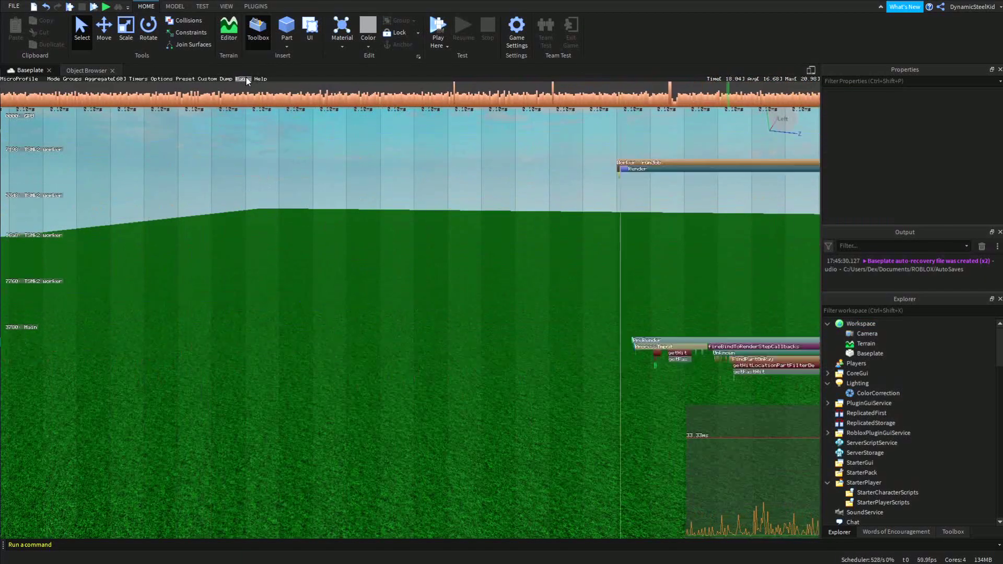
# Examine the new frame's Render worker, main thread FireBindToRenderStepCallbacks and GPU timers along the detailed timeline
pyautogui.moveTo(418, 293); pyautogui.dragTo(312, 247)
pyautogui.moveTo(570, 244); pyautogui.dragTo(450, 335)
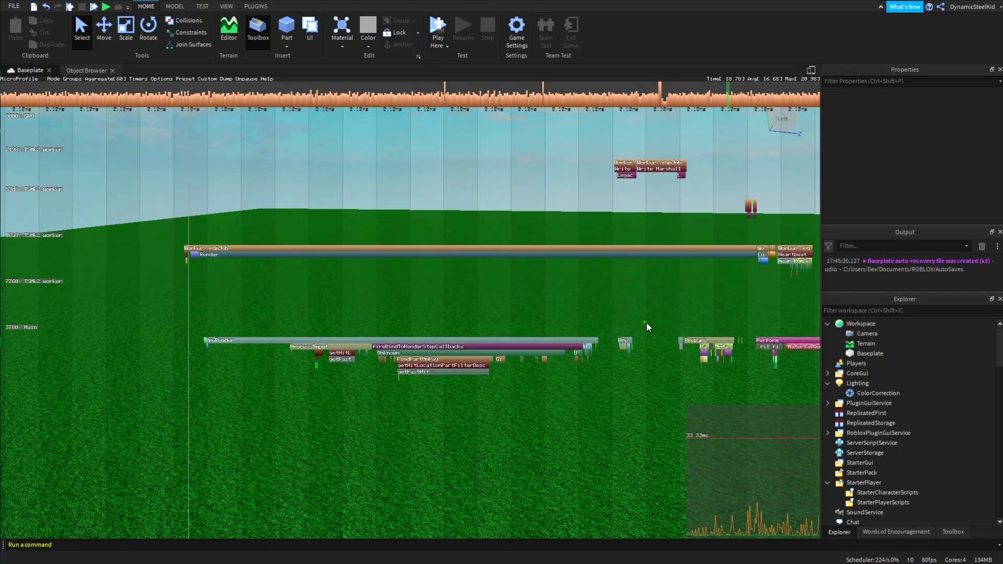
pyautogui.moveTo(647, 321); pyautogui.dragTo(597, 299)
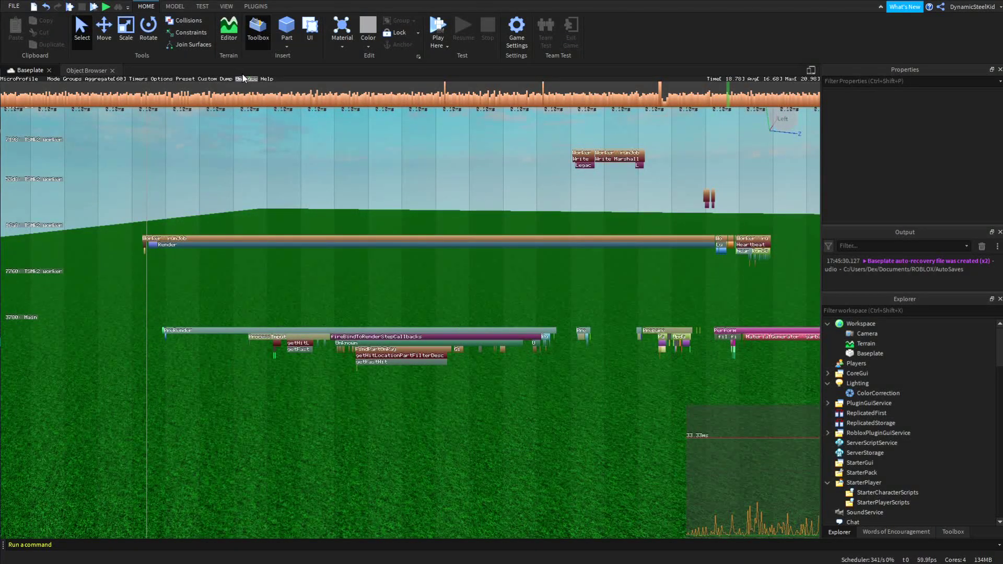
pyautogui.moveTo(524, 298); pyautogui.dragTo(554, 299)
pyautogui.scroll(2, 474, 323)
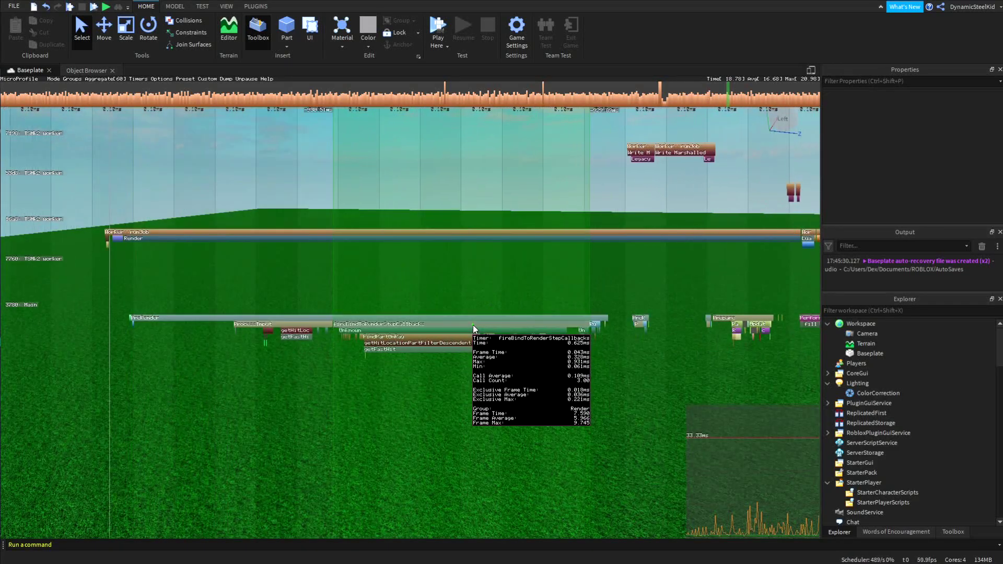
pyautogui.scroll(-3, 475, 329)
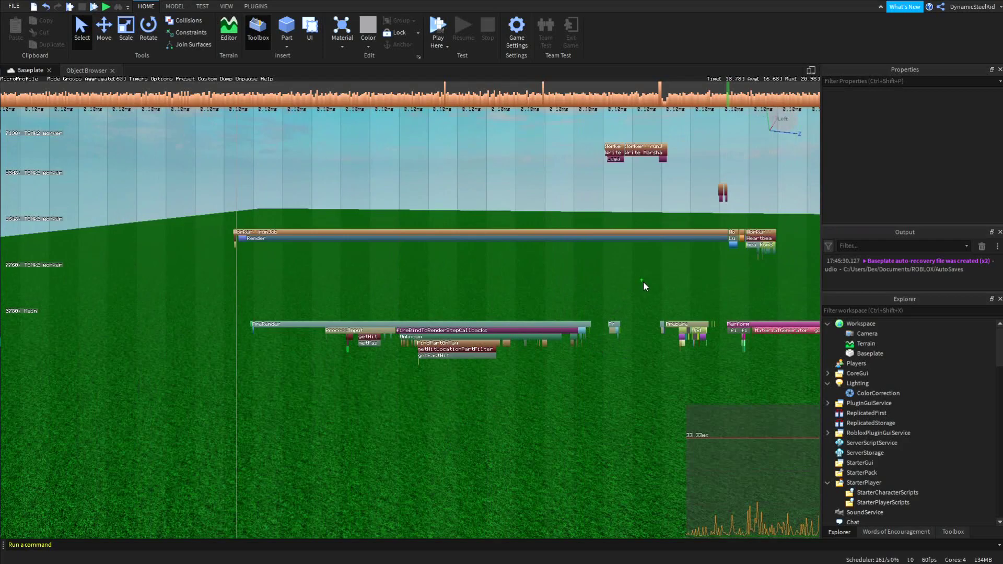
pyautogui.moveTo(643, 282); pyautogui.dragTo(303, 298)
pyautogui.moveTo(638, 249); pyautogui.dragTo(348, 320)
pyautogui.moveTo(643, 304); pyautogui.dragTo(419, 381)
pyautogui.scroll(-3, 561, 307)
pyautogui.scroll(2, 579, 307)
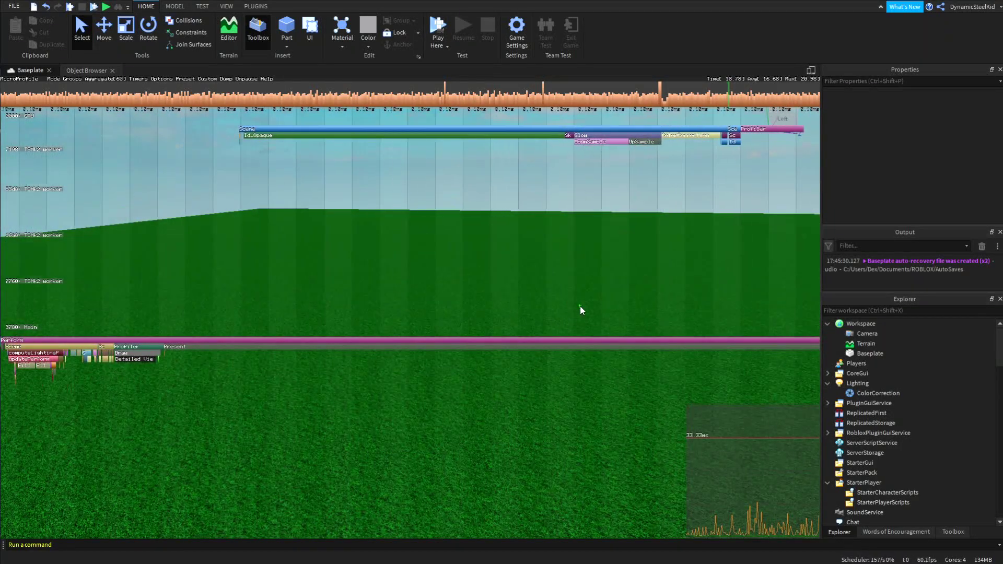
pyautogui.scroll(-8, 567, 302)
pyautogui.scroll(-3, 556, 297)
pyautogui.moveTo(386, 200); pyautogui.dragTo(421, 198)
pyautogui.moveTo(552, 218); pyautogui.dragTo(560, 280)
pyautogui.scroll(-2, 600, 277)
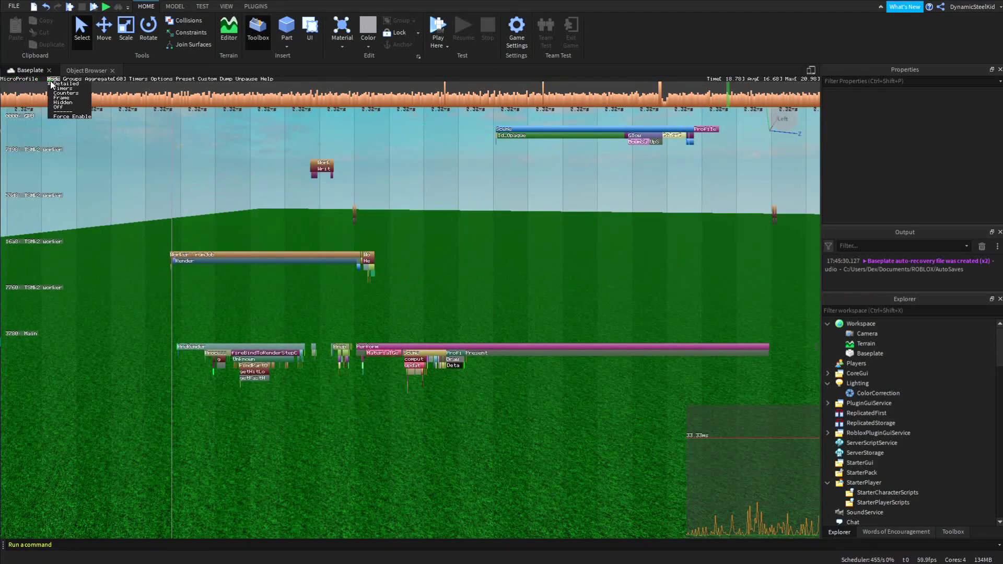
# Turn the MicroProfiler off, reopen it, and show the paused frames in Detailed mode
pyautogui.click(65, 108)
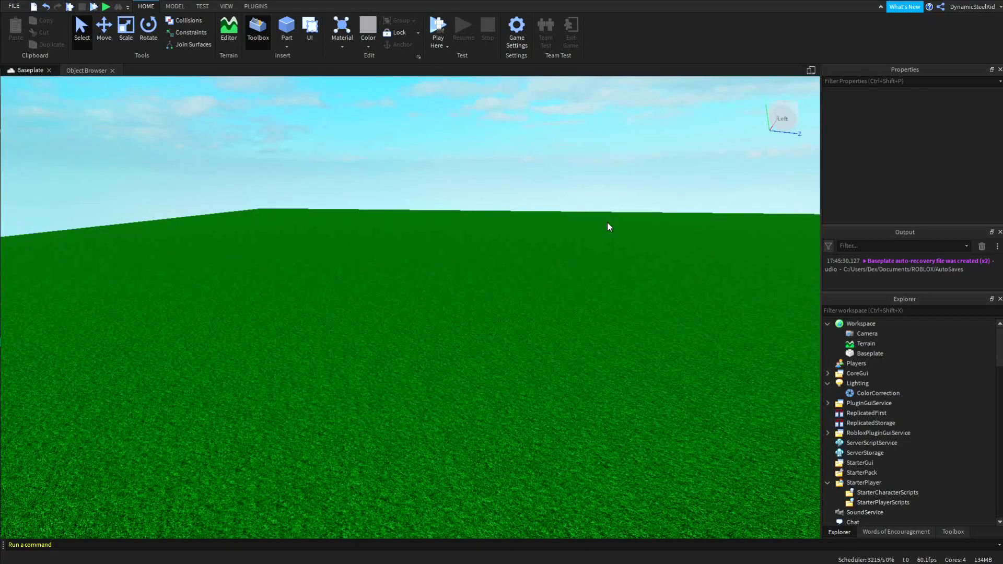
pyautogui.moveTo(608, 227); pyautogui.dragTo(564, 282, button='right')
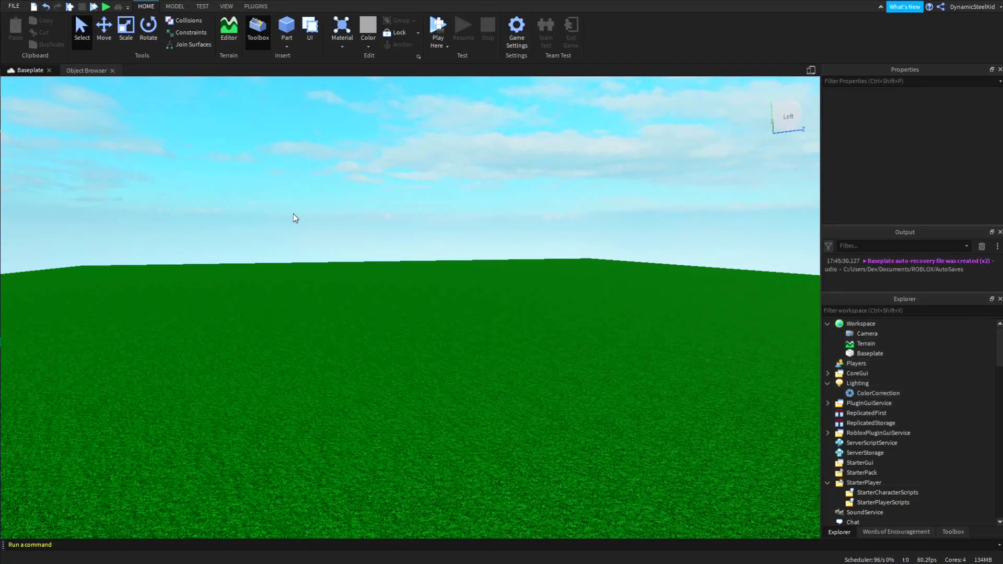
pyautogui.hotkey('ctrl', 'alt', 'F6')
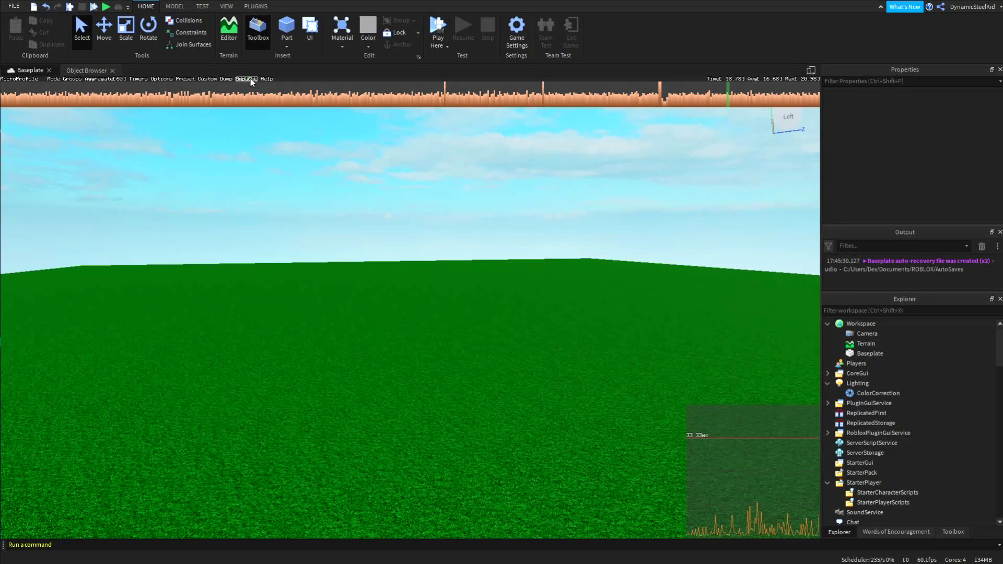
pyautogui.moveTo(58, 83)
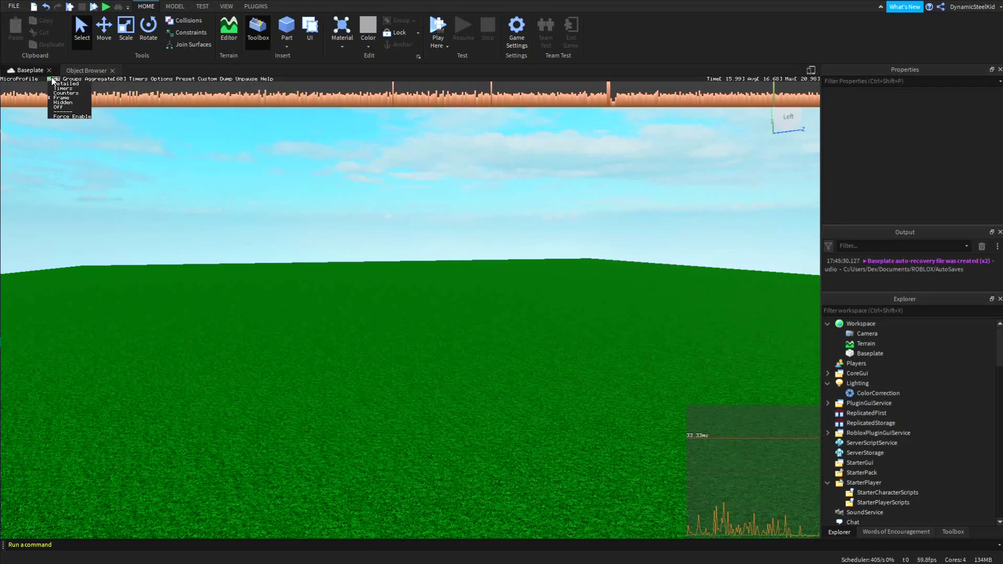
pyautogui.click(63, 84)
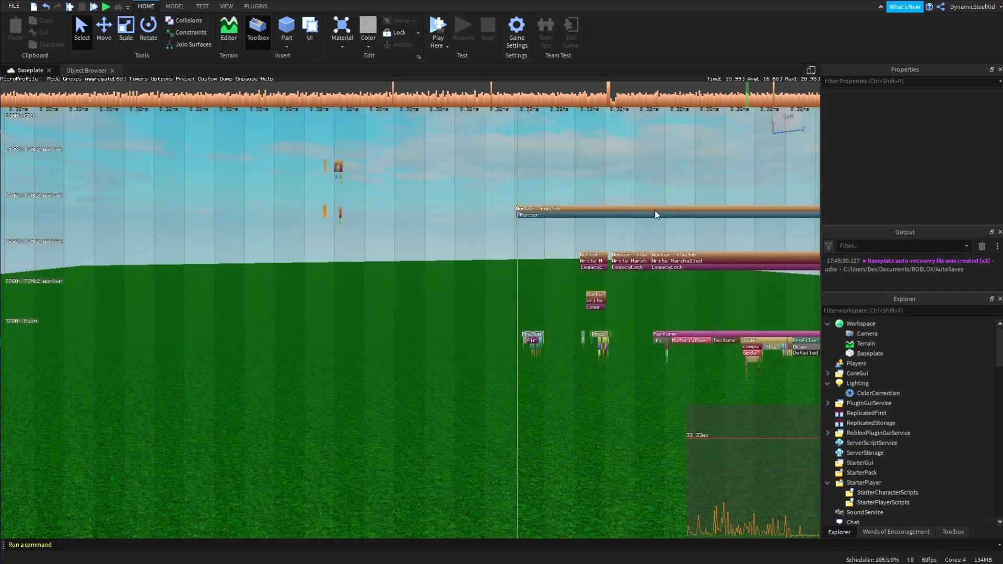
pyautogui.moveTo(580, 214)
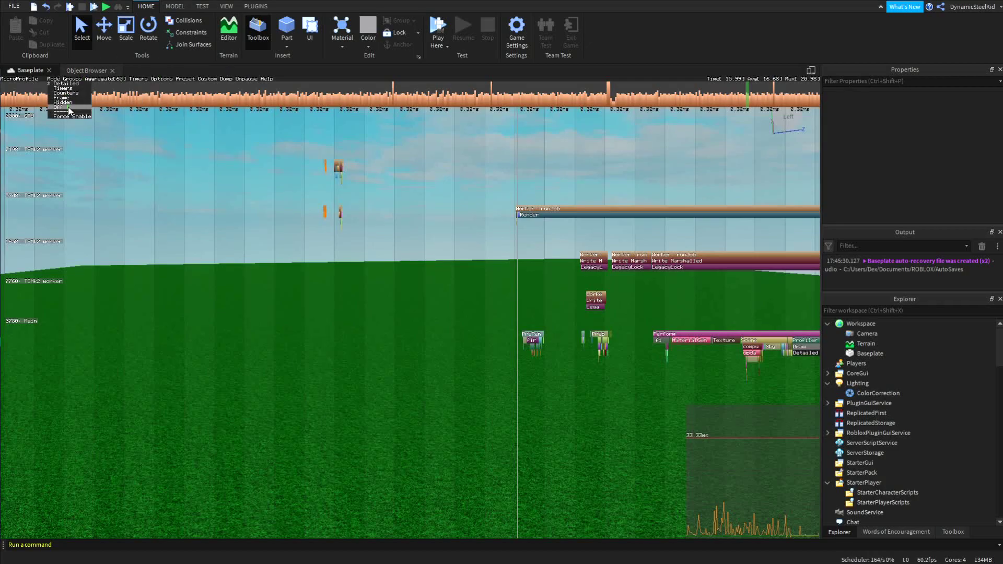
# Turn the MicroProfiler off to clear the view of the baseplate
pyautogui.click(68, 107)
pyautogui.moveTo(592, 239); pyautogui.dragTo(568, 218, button='right')
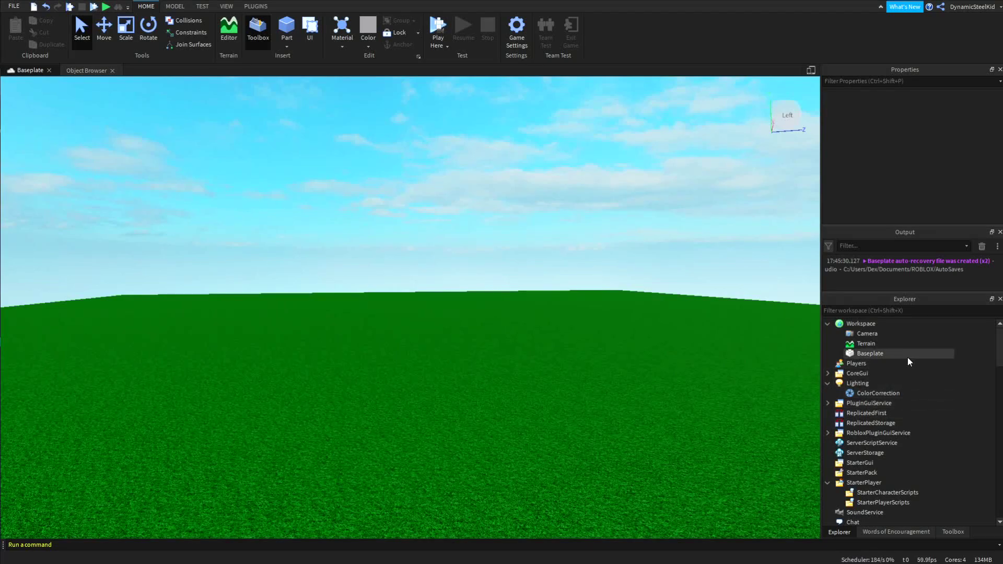
pyautogui.moveTo(542, 149); pyautogui.dragTo(518, 154, button='right')
pyautogui.press('w')
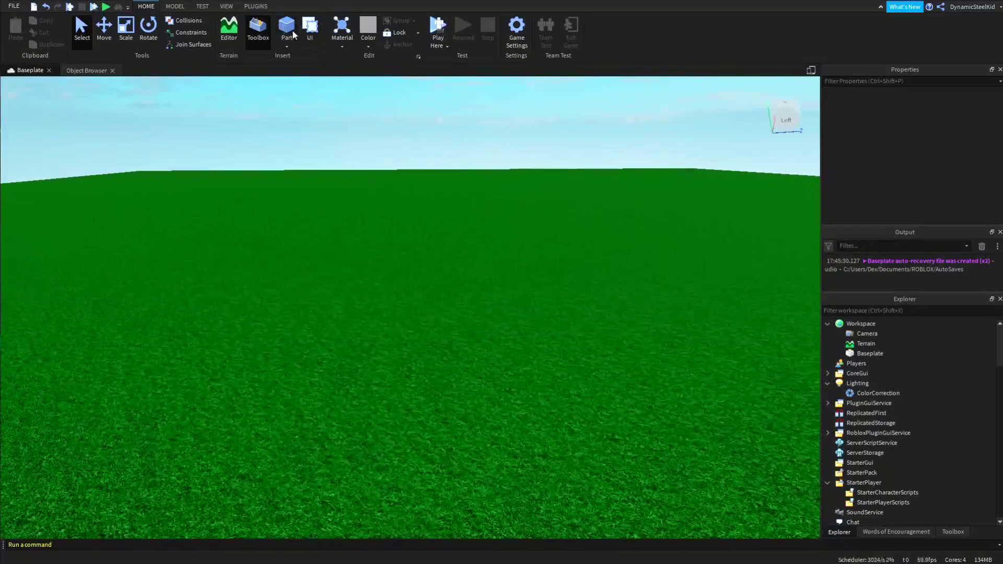
# Insert a block part on the baseplate and scale it into a cube
pyautogui.click(290, 26)
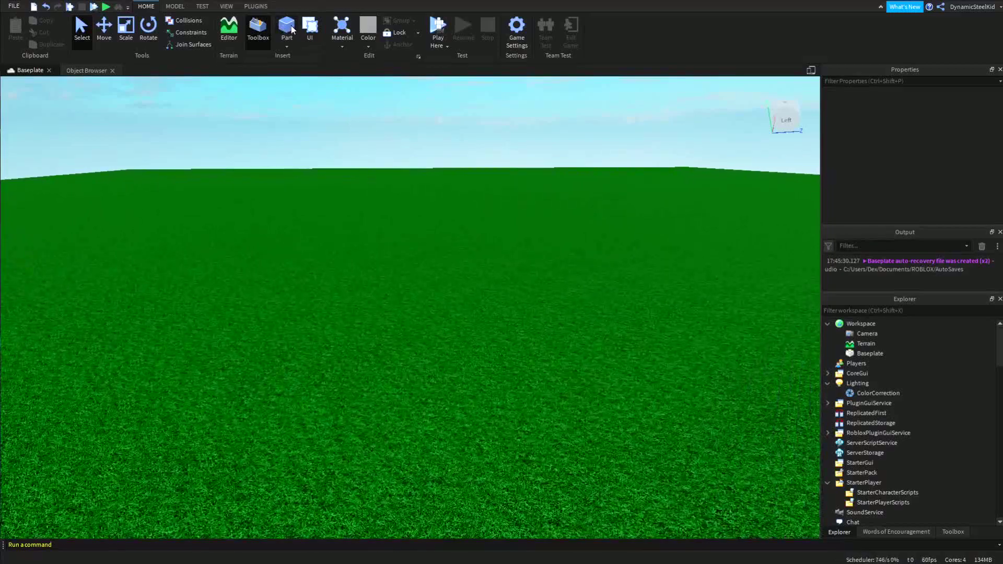
pyautogui.click(124, 29)
pyautogui.moveTo(438, 300); pyautogui.dragTo(417, 246)
pyautogui.moveTo(373, 287); pyautogui.dragTo(361, 289)
# Duplicate the cube to one side, and duplicate the pair forward to form a spaced two-by-two grid
pyautogui.click(109, 38)
pyautogui.moveTo(506, 246); pyautogui.dragTo(488, 282, button='right')
pyautogui.press('d')
pyautogui.press('a')
pyautogui.moveTo(513, 248); pyautogui.dragTo(465, 264, button='right')
pyautogui.hotkey('ctrl', 'd')
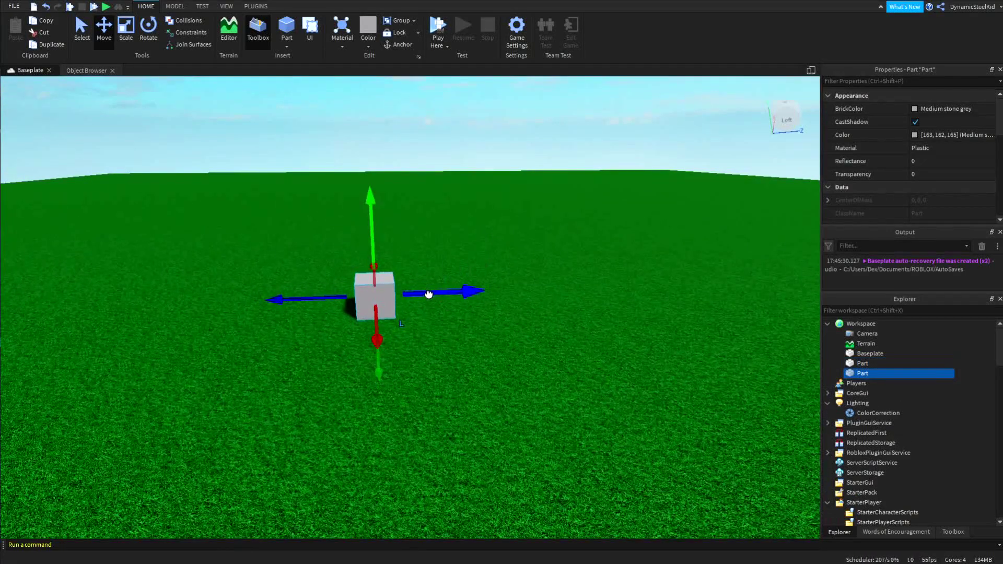
pyautogui.moveTo(429, 294); pyautogui.dragTo(495, 292)
pyautogui.keyDown('ctrl'); pyautogui.click(389, 300); pyautogui.keyUp('ctrl')
pyautogui.hotkey('ctrl', 'd')
pyautogui.moveTo(421, 338); pyautogui.dragTo(452, 385)
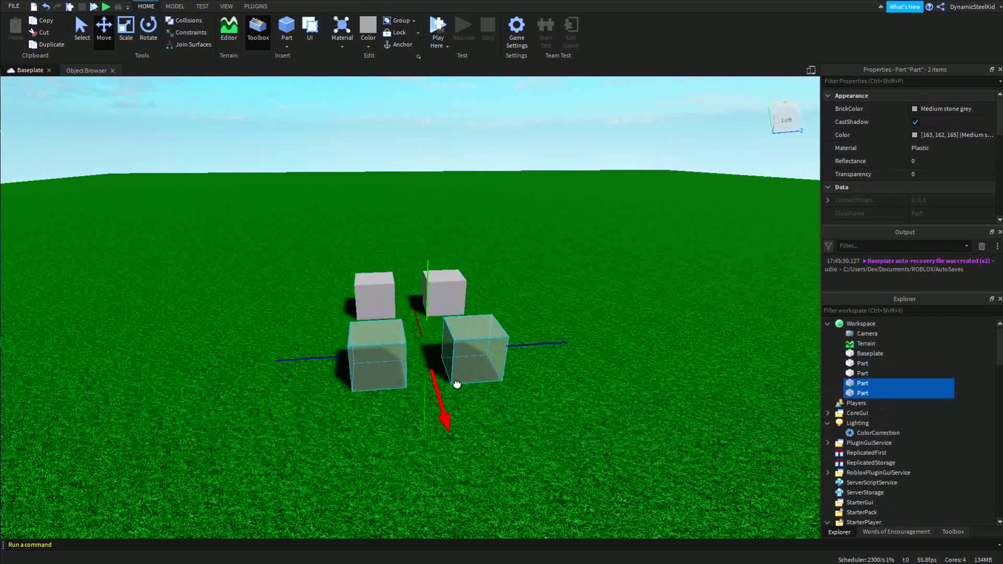
# Select all four cubes, duplicate them upward, and keep duplicating the stack into a large field of cubes over the baseplate
pyautogui.moveTo(488, 343); pyautogui.dragTo(483, 252, button='right')
pyautogui.keyDown('ctrl'); pyautogui.click(451, 268); pyautogui.keyUp('ctrl')
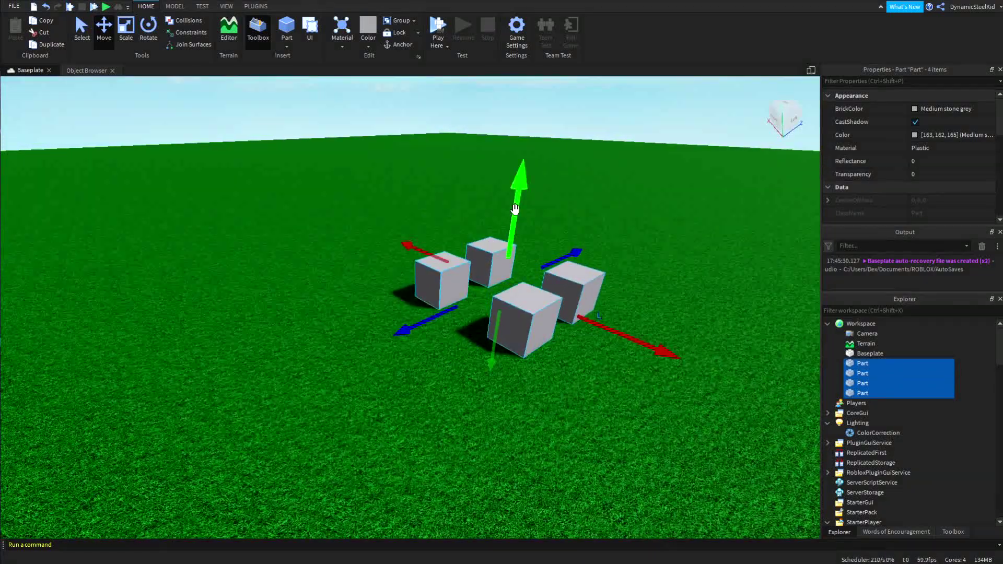
pyautogui.hotkey('ctrl', 'd')
pyautogui.moveTo(512, 209); pyautogui.dragTo(552, 102)
pyautogui.moveTo(637, 196); pyautogui.dragTo(351, 128, button='right')
pyautogui.scroll(-5, 634, 195)
pyautogui.click(348, 99)
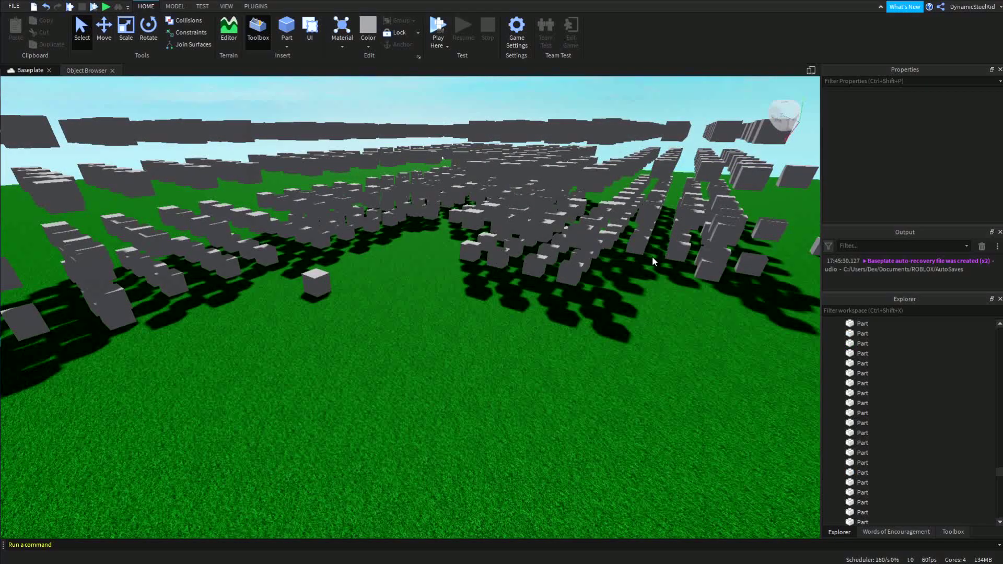
# Look over the field of duplicated cubes from several distances and angles, selecting individual parts among them
pyautogui.press('s')
pyautogui.moveTo(640, 238); pyautogui.dragTo(640, 235, button='right')
pyautogui.press('a')
pyautogui.press('w')
pyautogui.press('d')
pyautogui.press('w')
pyautogui.press('s')
pyautogui.click(521, 281)
pyautogui.click(573, 293)
pyautogui.click(591, 285)
pyautogui.moveTo(568, 222); pyautogui.dragTo(514, 181, button='right')
pyautogui.press('a')
pyautogui.press('s')
pyautogui.press('a')
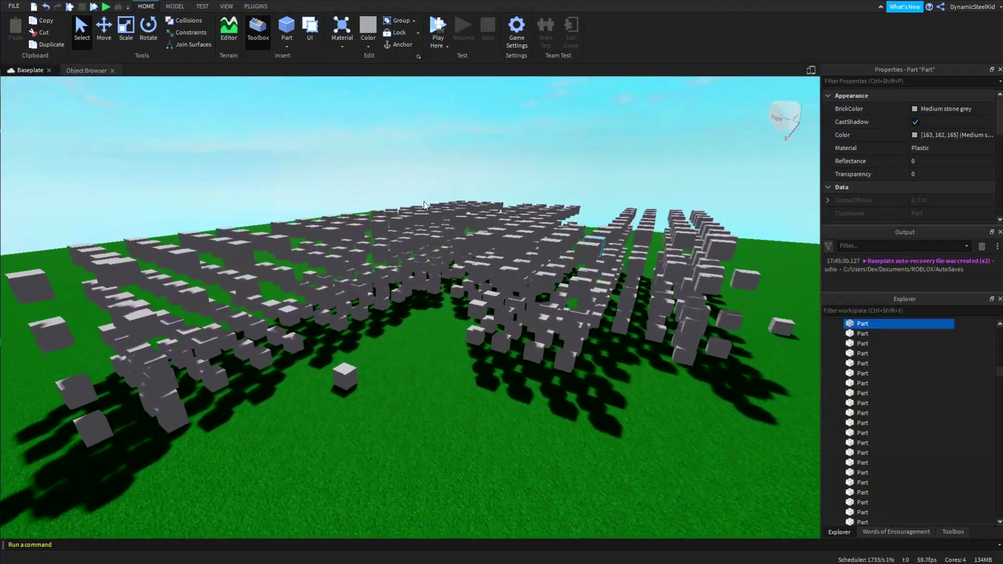
pyautogui.press('w')
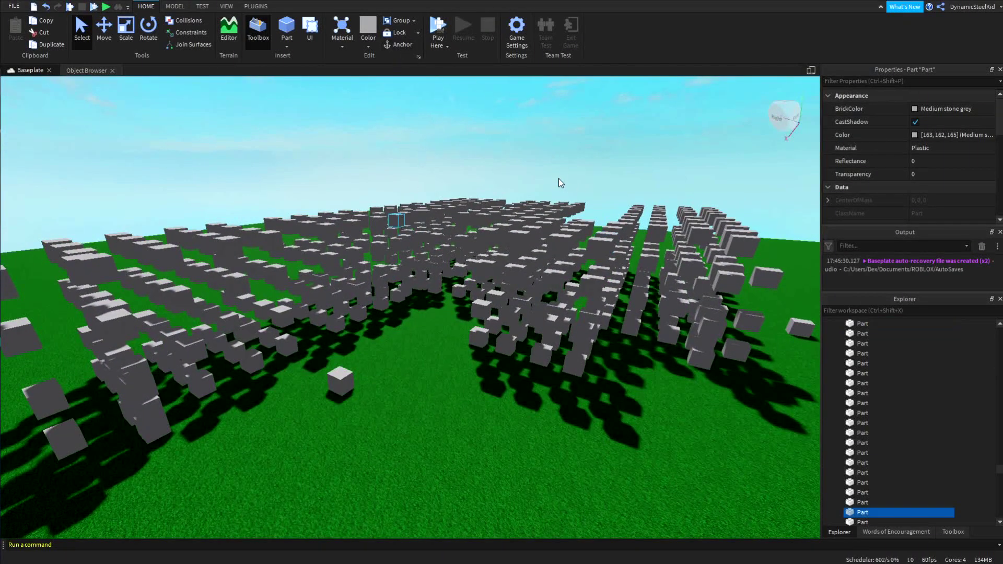
pyautogui.click(555, 159)
pyautogui.press('s')
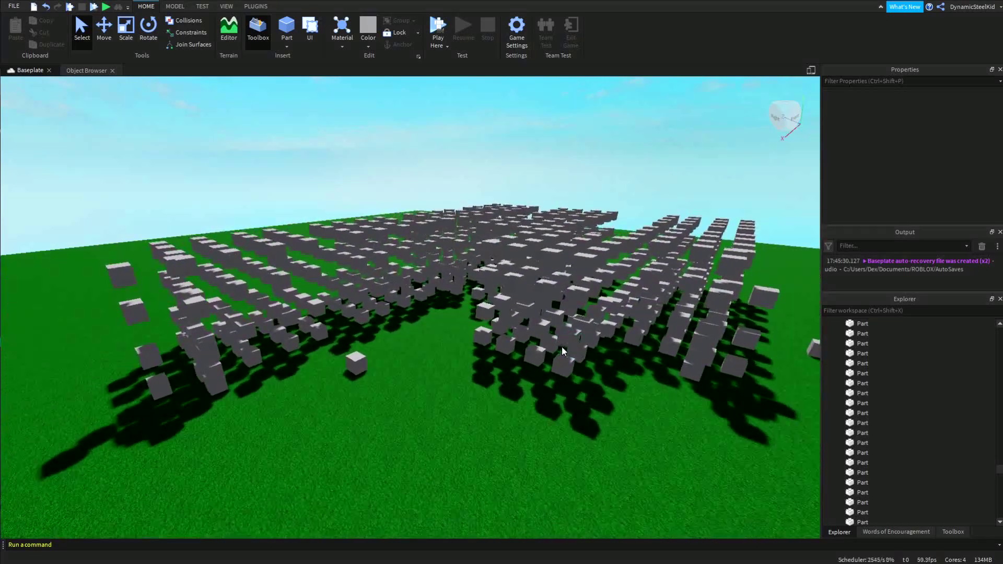
pyautogui.press('w')
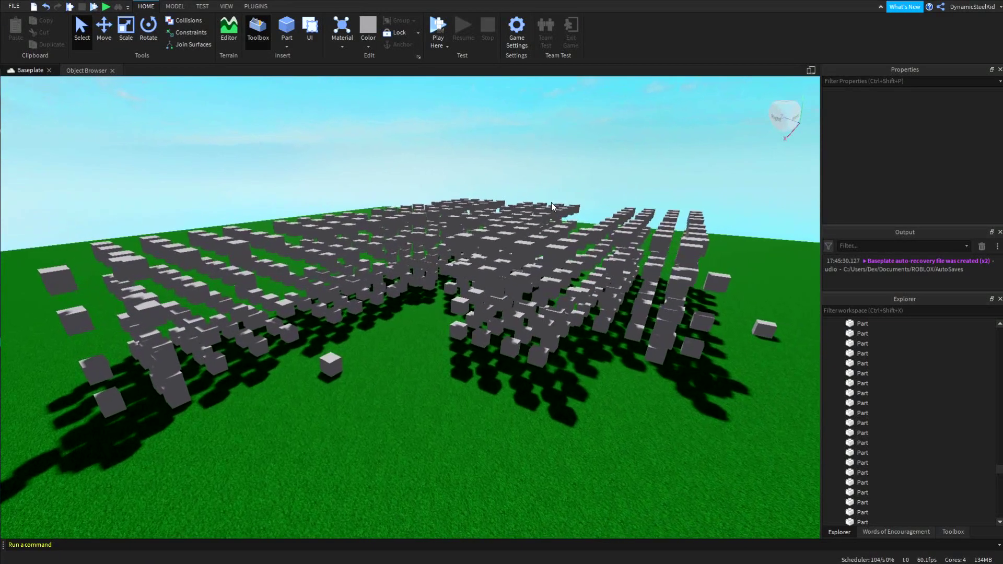
pyautogui.press('s')
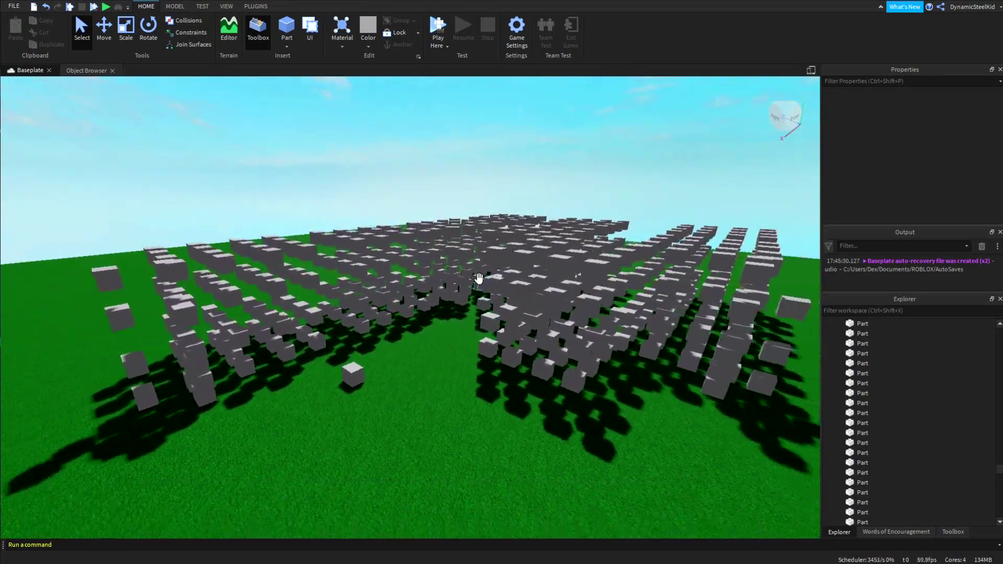
pyautogui.press('w')
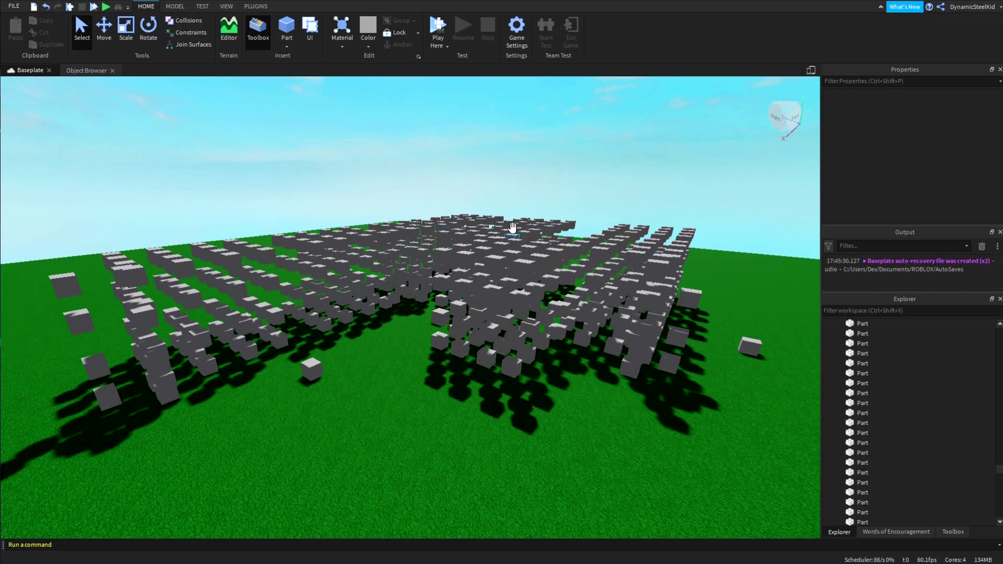
# Reopen the MicroProfiler with the field of cubes in view
pyautogui.press('a')
pyautogui.moveTo(528, 198); pyautogui.dragTo(532, 197, button='right')
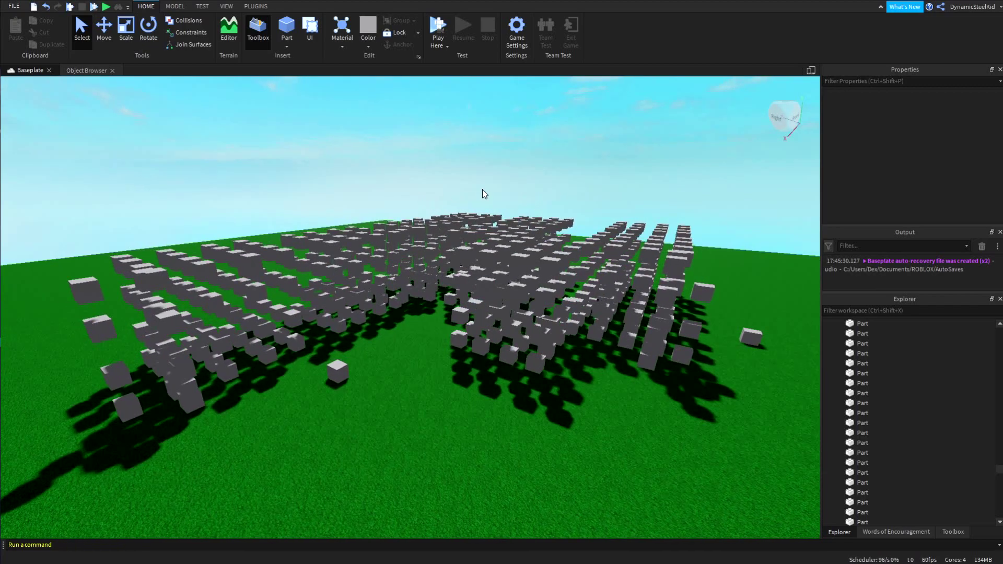
pyautogui.hotkey('ctrl', 'F6')
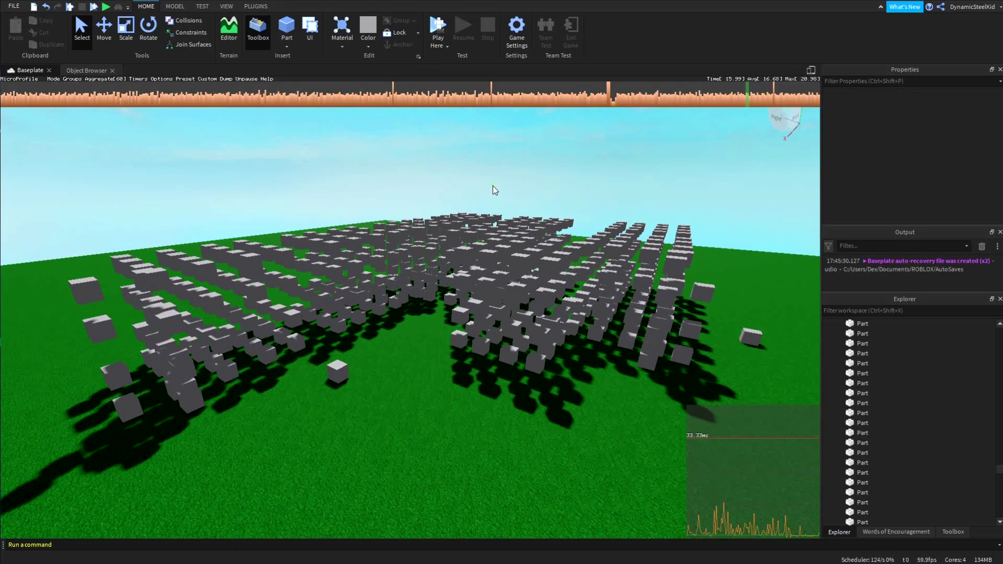
# Start a play test of the cube-filled place with the MicroProfiler still open
pyautogui.press('d')
pyautogui.moveTo(432, 159); pyautogui.dragTo(433, 161, button='right')
pyautogui.press('a')
pyautogui.press('d')
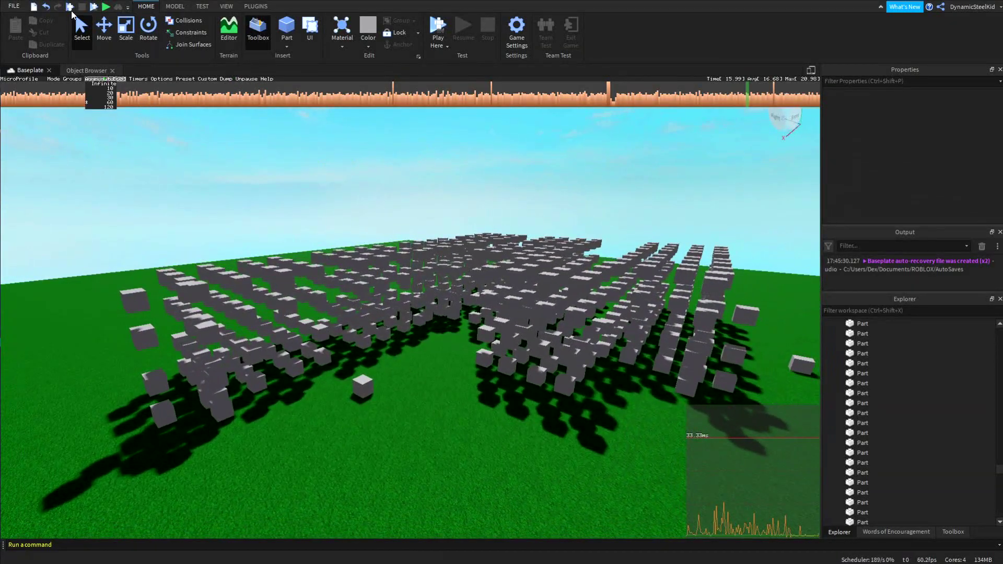
pyautogui.click(94, 7)
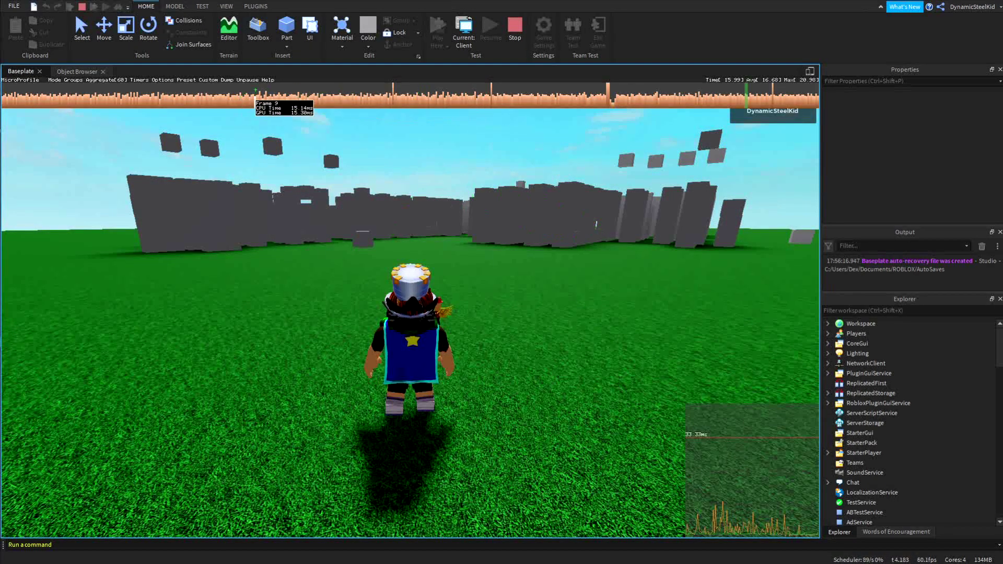
# Unpause the MicroProfiler to record the play test, pause it again, and show the captured frames in Detailed mode
pyautogui.click(243, 80)
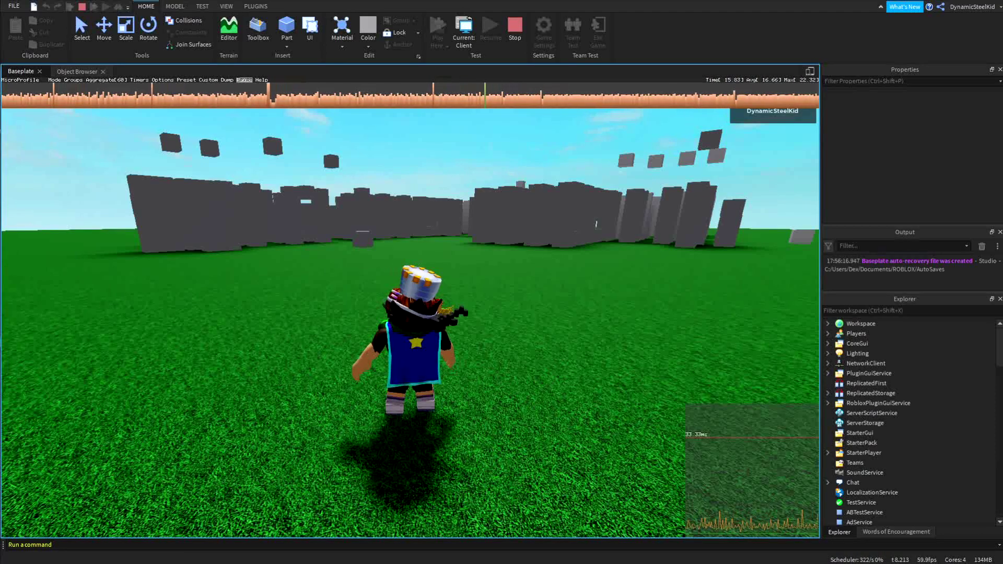
pyautogui.click(244, 80)
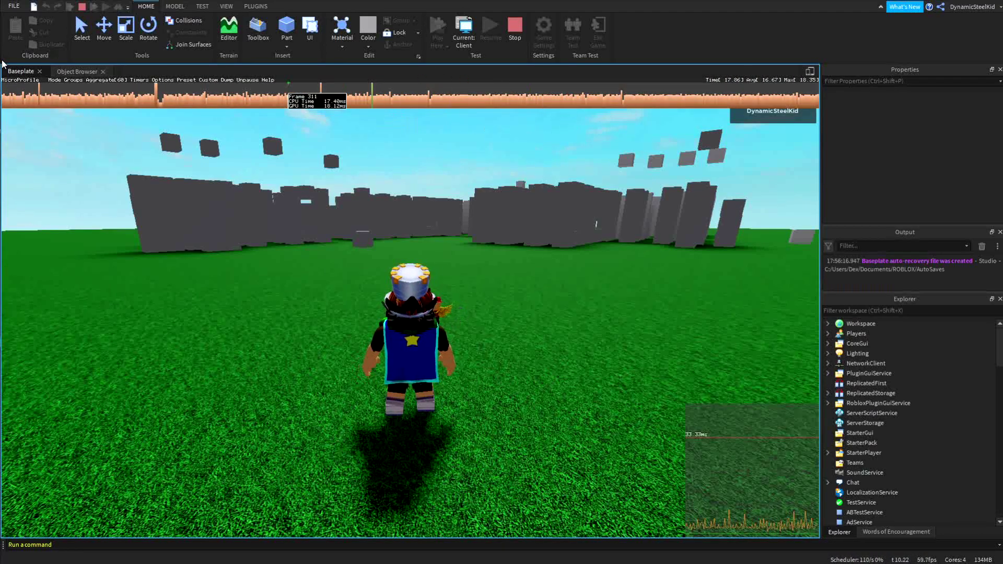
pyautogui.click(66, 84)
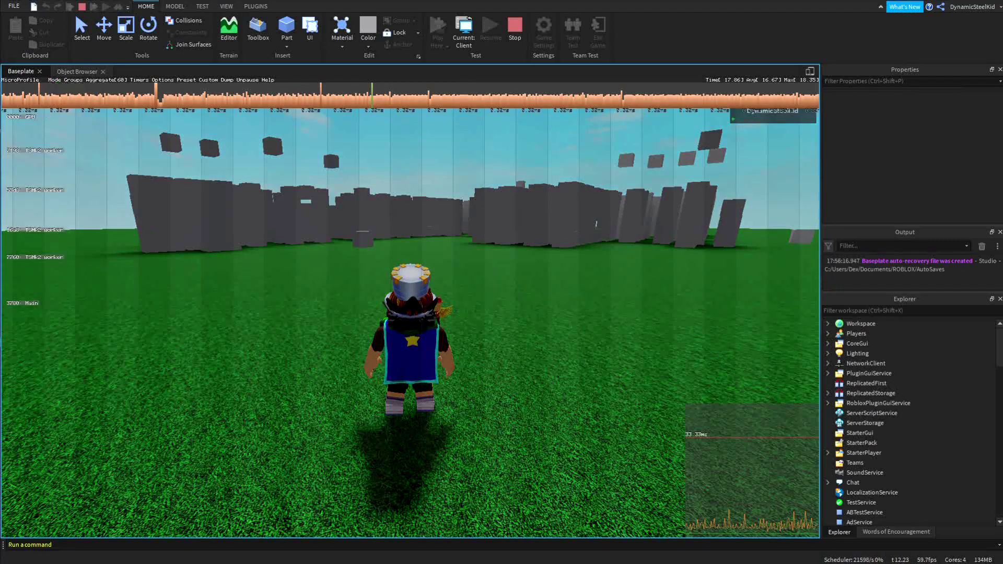
pyautogui.scroll(-10, 624, 236)
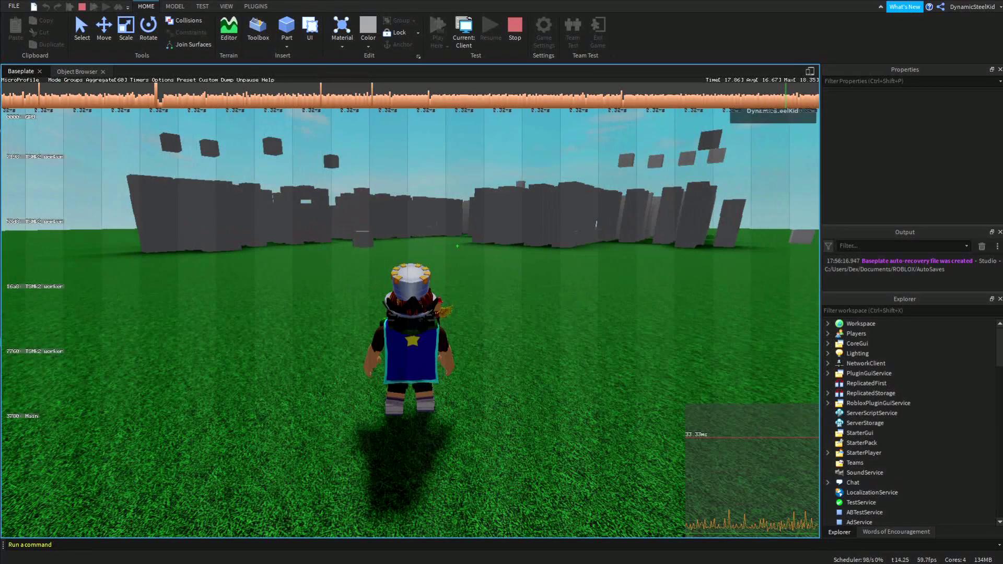
pyautogui.scroll(-5, 624, 235)
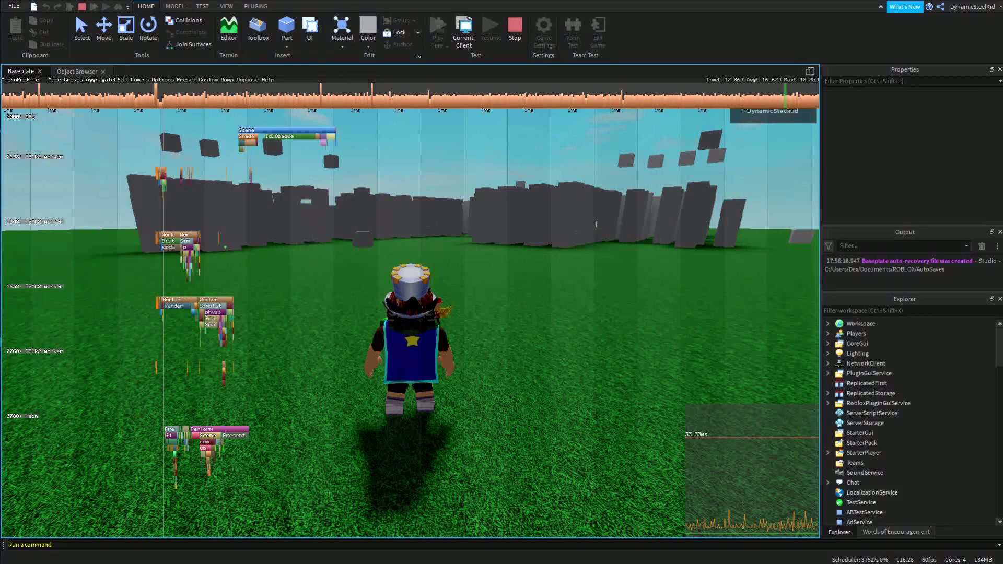
# Examine the worker and main thread timers of a captured frame, including the Simulation timer's details
pyautogui.moveTo(225, 248); pyautogui.dragTo(451, 243)
pyautogui.scroll(-6, 452, 242)
pyautogui.scroll(11, 452, 242)
pyautogui.scroll(9, 488, 158)
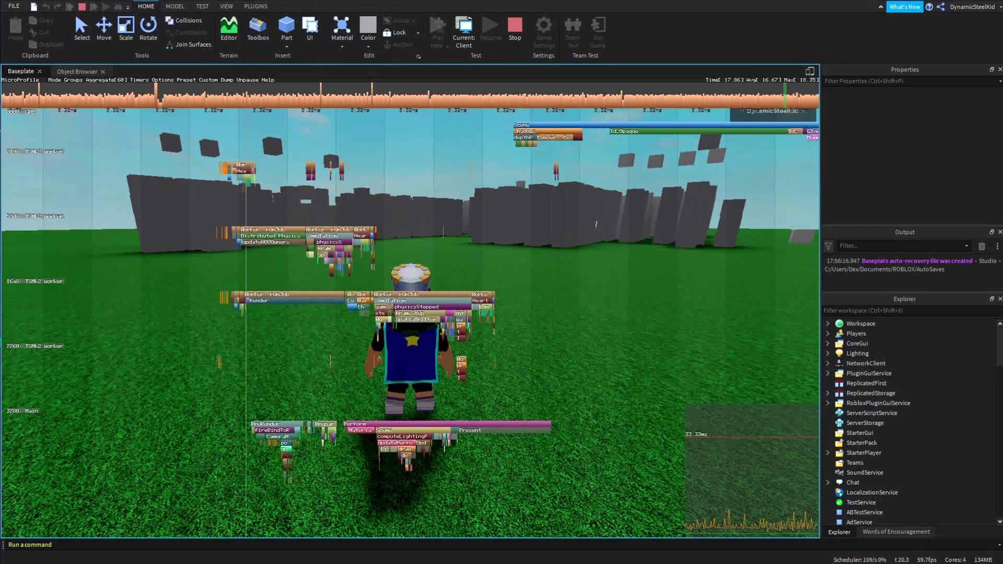
pyautogui.scroll(2, 445, 261)
pyautogui.scroll(2, 478, 362)
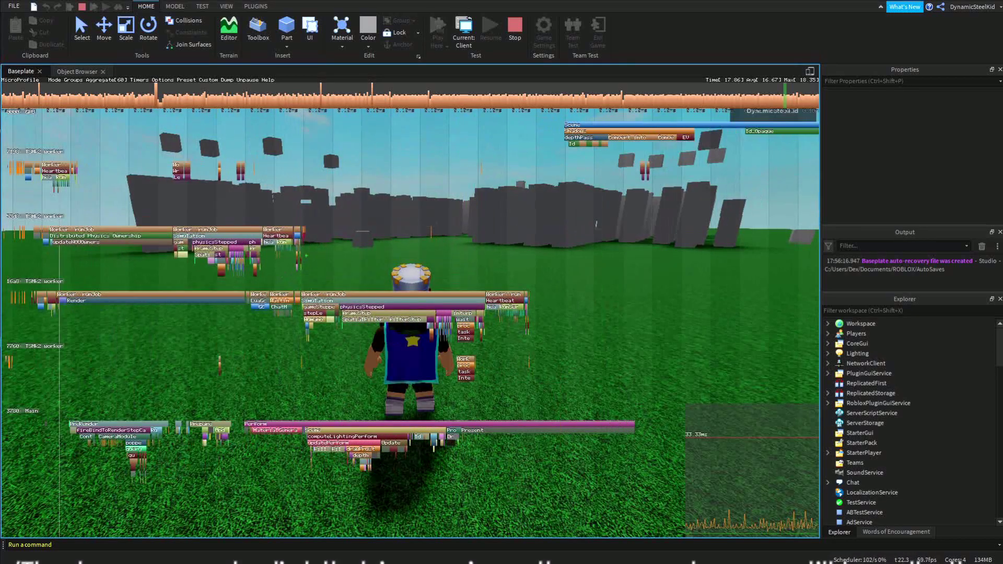
pyautogui.moveTo(306, 255); pyautogui.dragTo(384, 233)
pyautogui.scroll(5, 431, 254)
pyautogui.moveTo(453, 273)
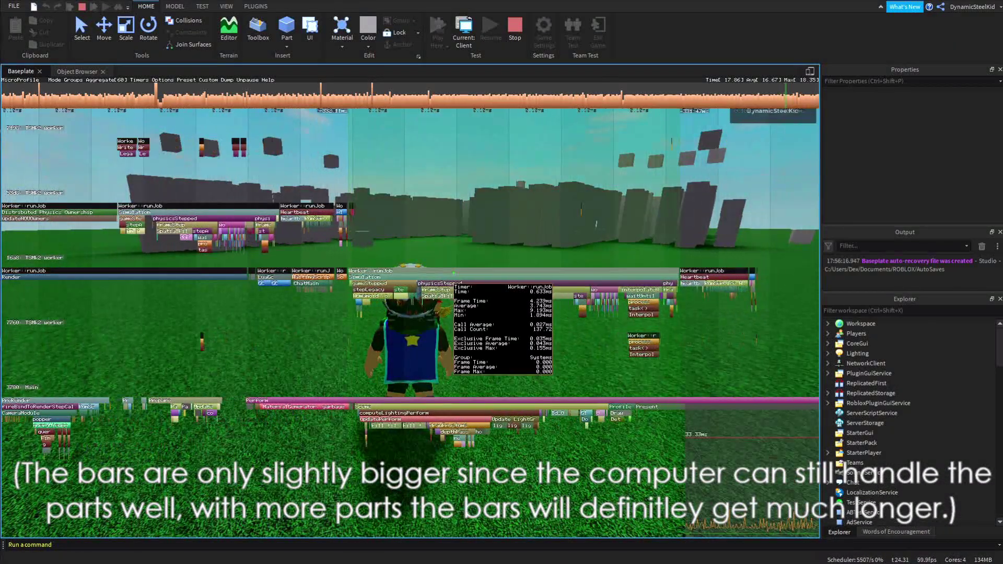
pyautogui.scroll(-1, 434, 287)
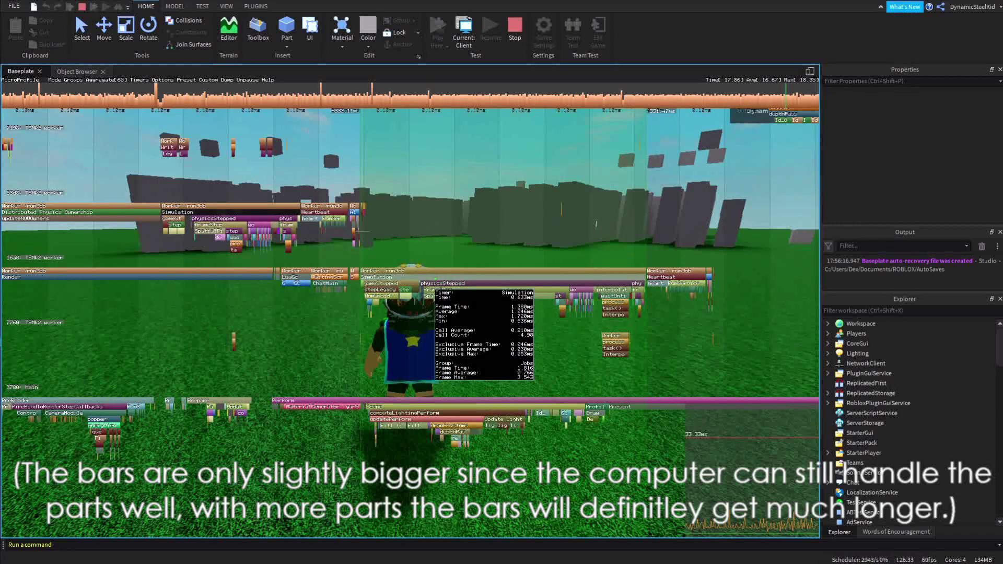
pyautogui.scroll(-2, 433, 288)
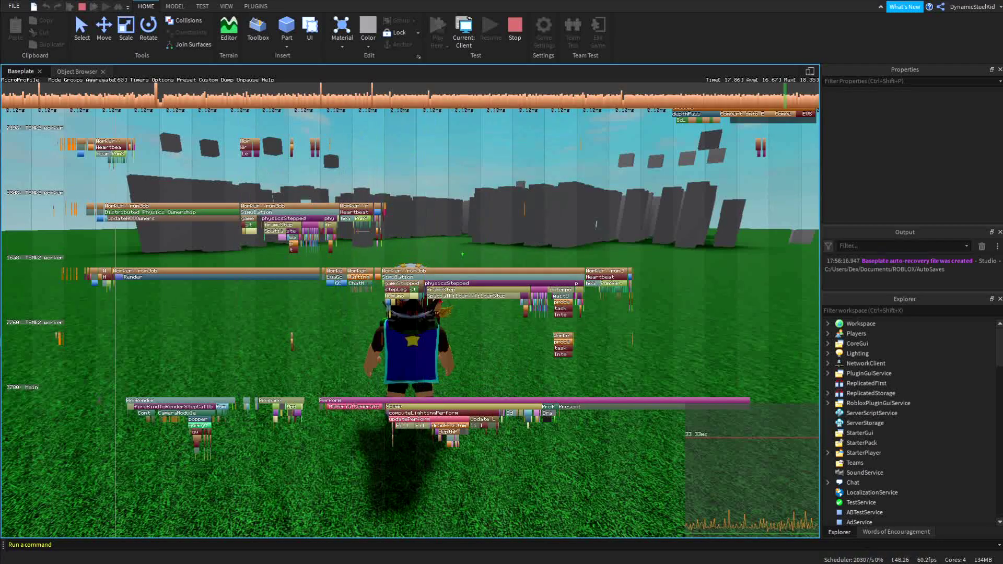
# Inspect the frame's GPU timers, from the opaque-geometry pass through to the color correction pass
pyautogui.moveTo(636, 225); pyautogui.dragTo(380, 252)
pyautogui.moveTo(643, 252); pyautogui.dragTo(316, 265)
pyautogui.moveTo(339, 137)
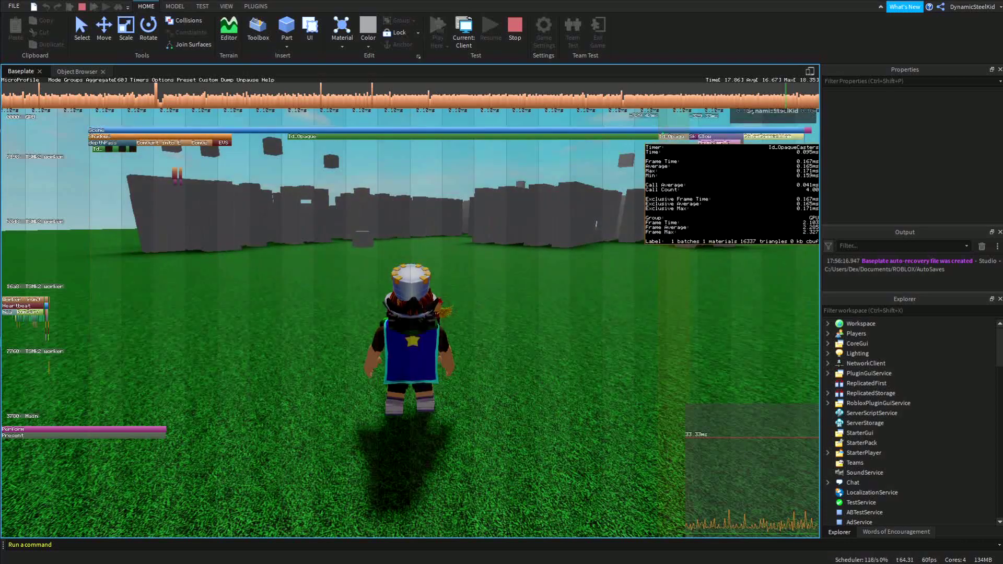
pyautogui.moveTo(763, 138)
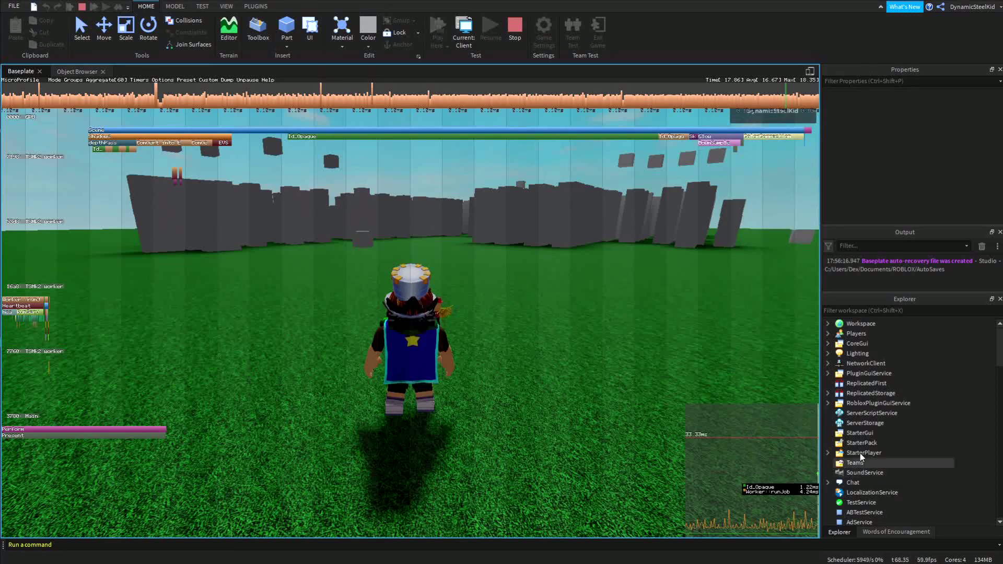
# View the ColorCorrection effect's properties under Lighting, and check the details of the GPU Shadows timer
pyautogui.click(828, 354)
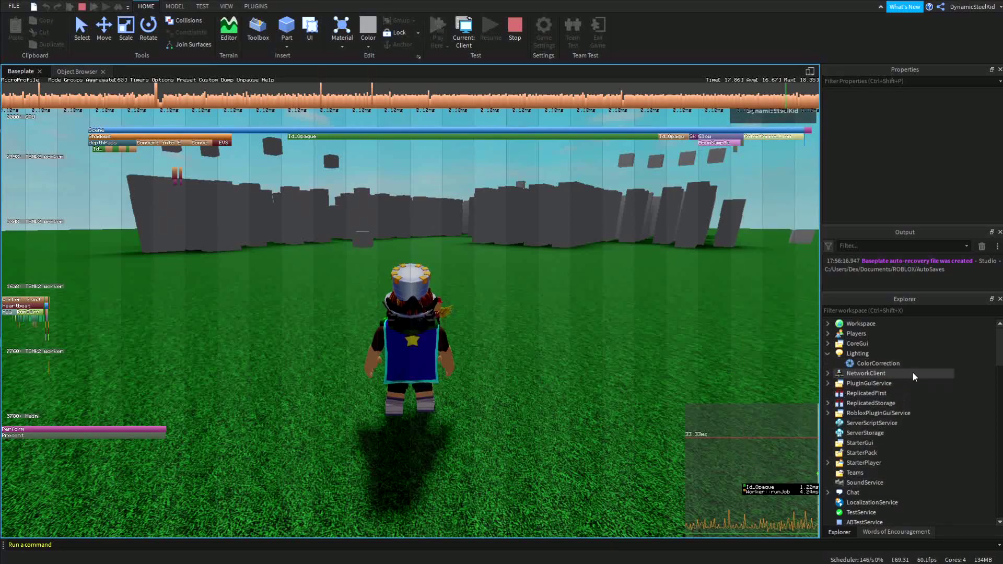
pyautogui.click(872, 364)
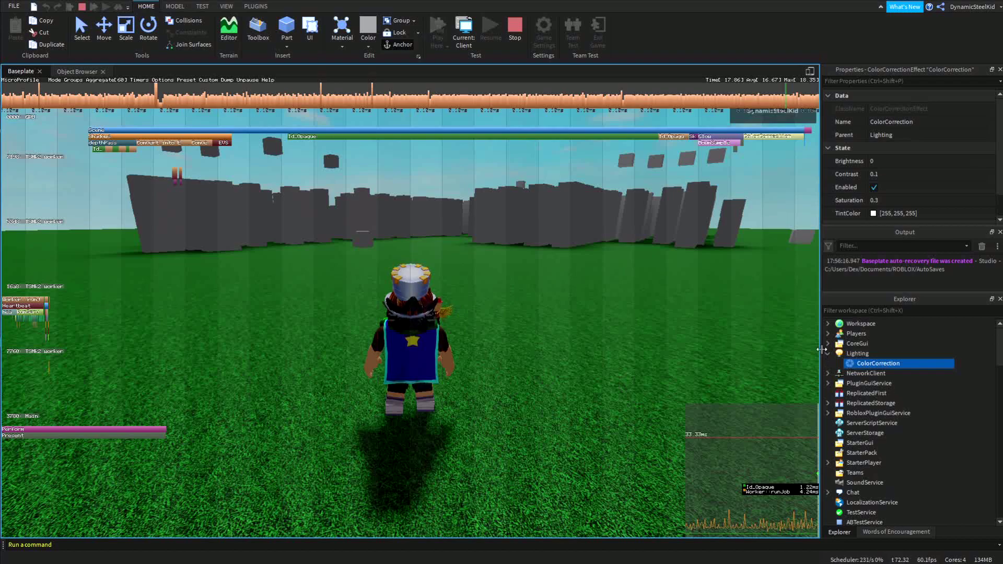
pyautogui.click(828, 354)
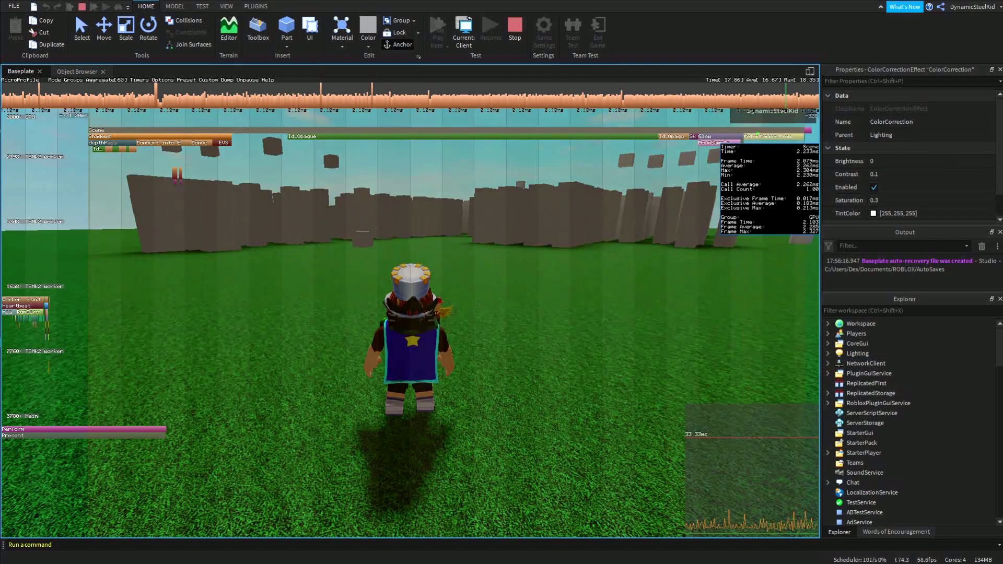
pyautogui.moveTo(128, 139)
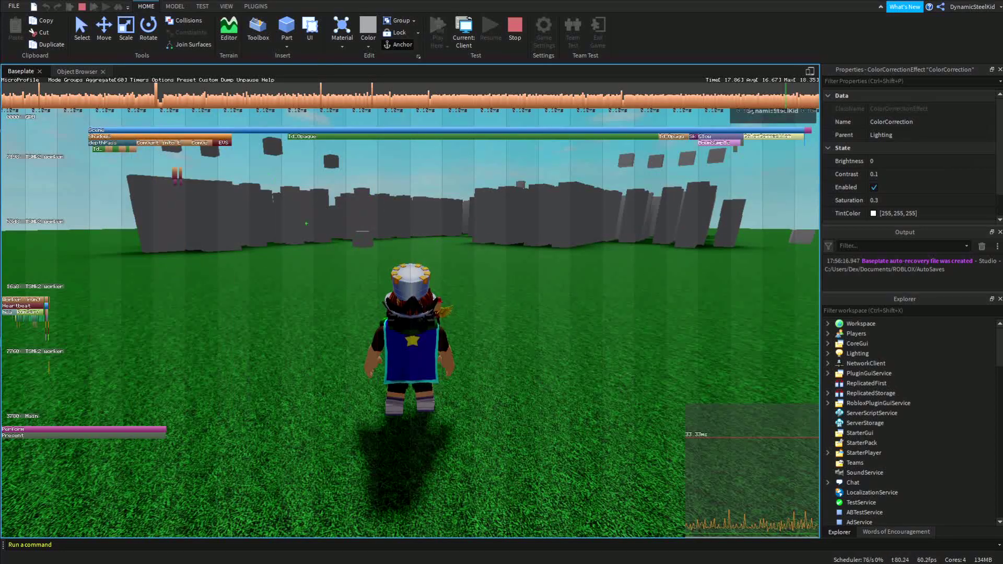
pyautogui.moveTo(169, 140)
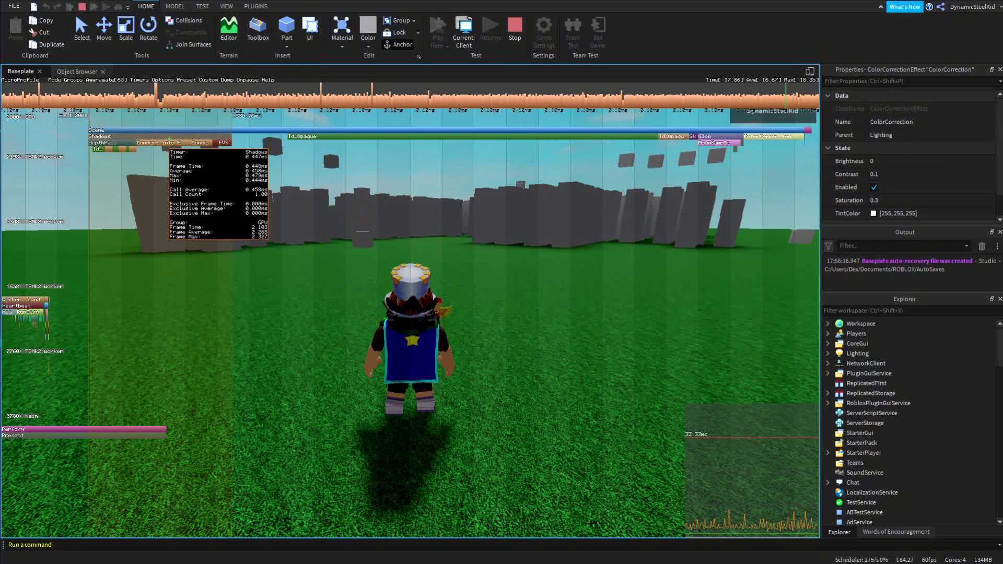
# Stop the play test and close the MicroProfiler
pyautogui.hotkey('shift', 'F5')
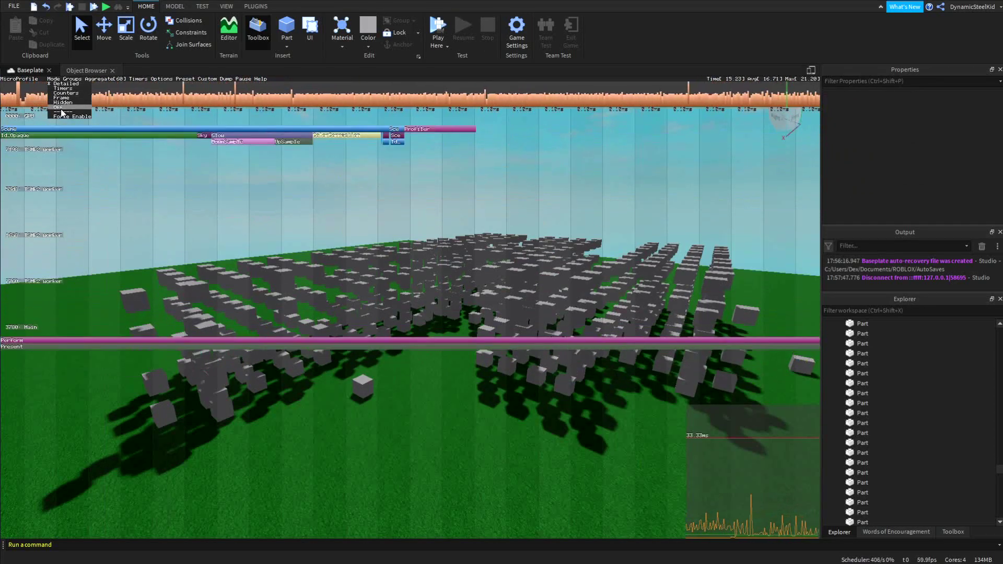
pyautogui.hotkey('ctrl', 'F6')
pyautogui.press('a')
pyautogui.moveTo(423, 228); pyautogui.dragTo(422, 227, button='right')
pyautogui.press('s')
pyautogui.press('s')
pyautogui.moveTo(506, 218); pyautogui.dragTo(506, 217, button='right')
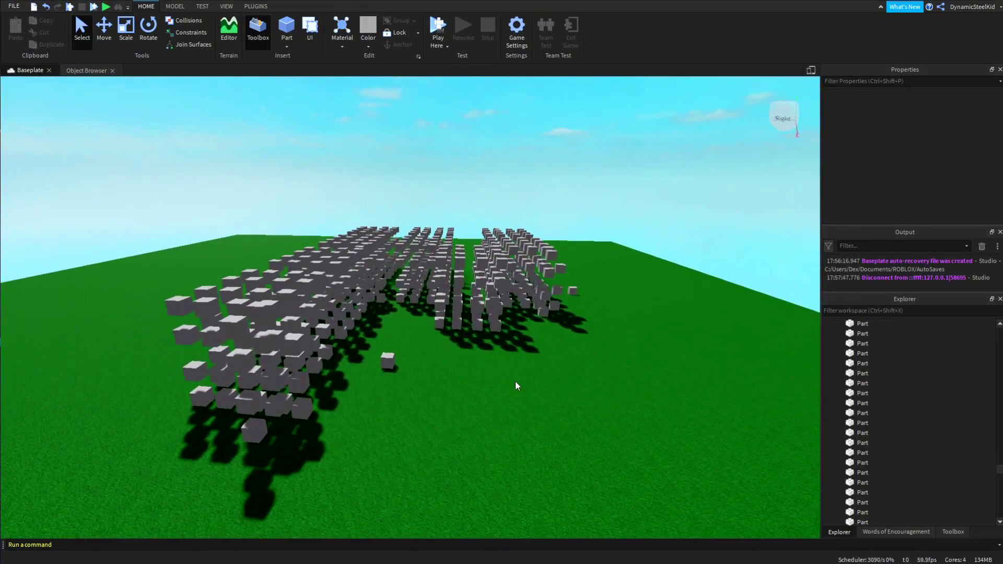
pyautogui.scroll(-2, 500, 343)
pyautogui.moveTo(500, 343); pyautogui.dragTo(501, 343, button='right')
pyautogui.scroll(2, 504, 275)
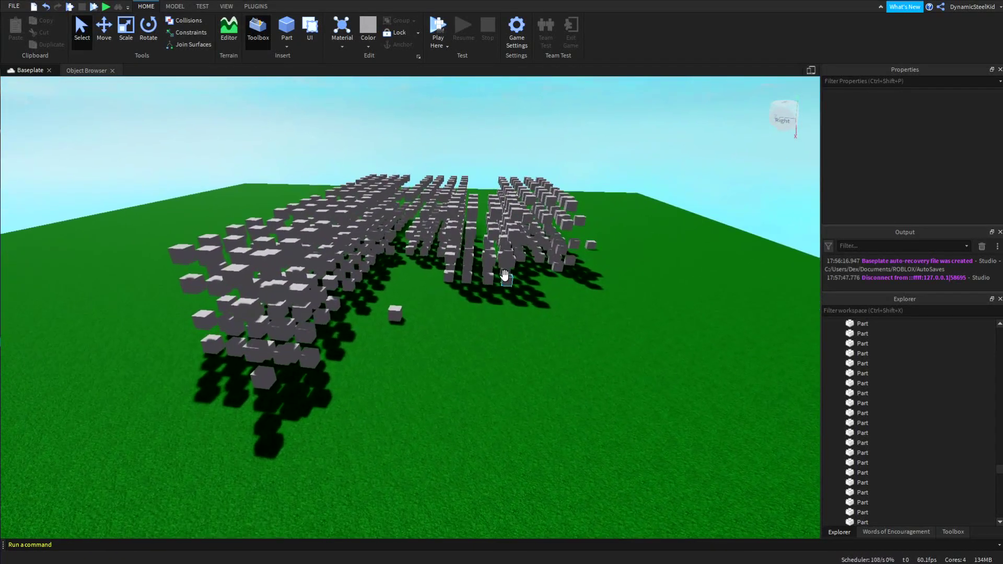
pyautogui.moveTo(504, 275); pyautogui.dragTo(504, 276, button='right')
pyautogui.press('d')
pyautogui.moveTo(466, 322); pyautogui.dragTo(465, 321, button='right')
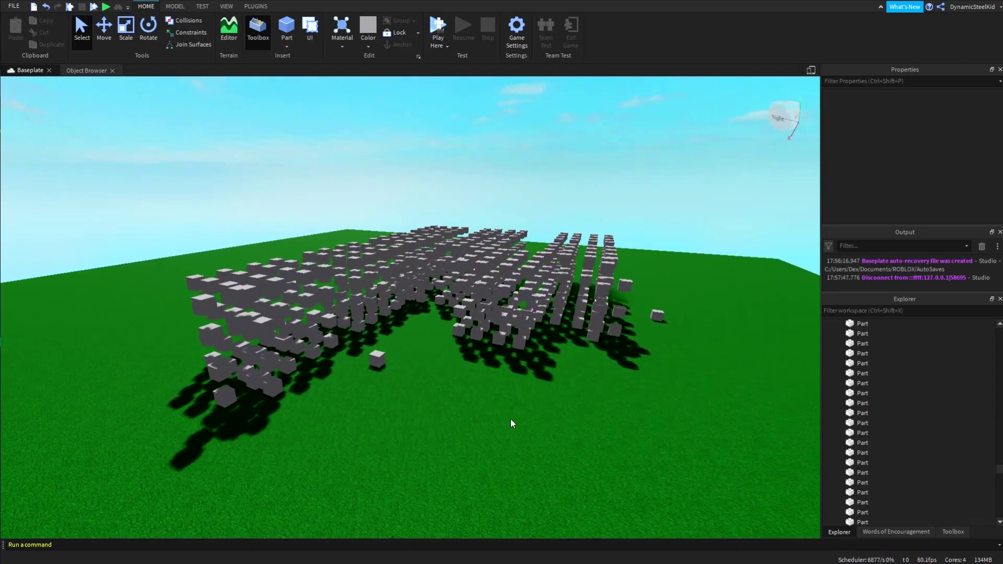
pyautogui.press('w')
pyautogui.moveTo(610, 198); pyautogui.dragTo(611, 198, button='right')
pyautogui.press('d')
pyautogui.press('s')
pyautogui.press('w')
pyautogui.press('d')
pyautogui.press('d')
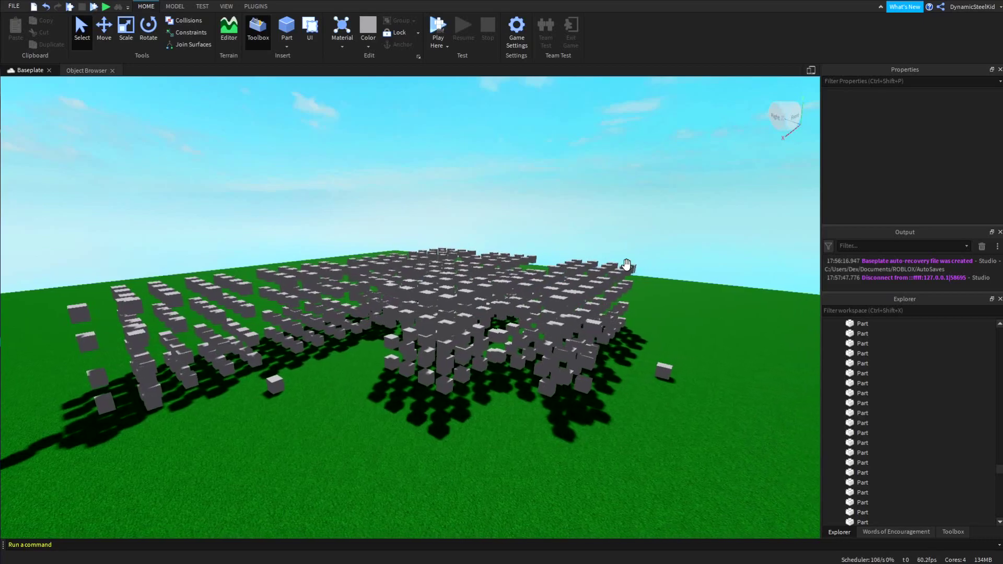
pyautogui.press('s')
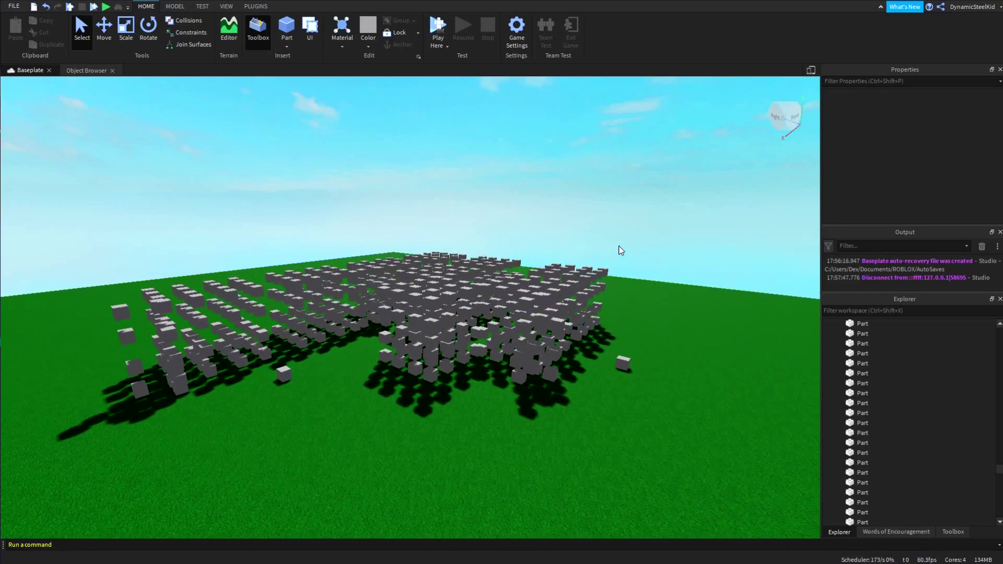
pyautogui.moveTo(616, 240); pyautogui.dragTo(609, 240, button='right')
pyautogui.press('a')
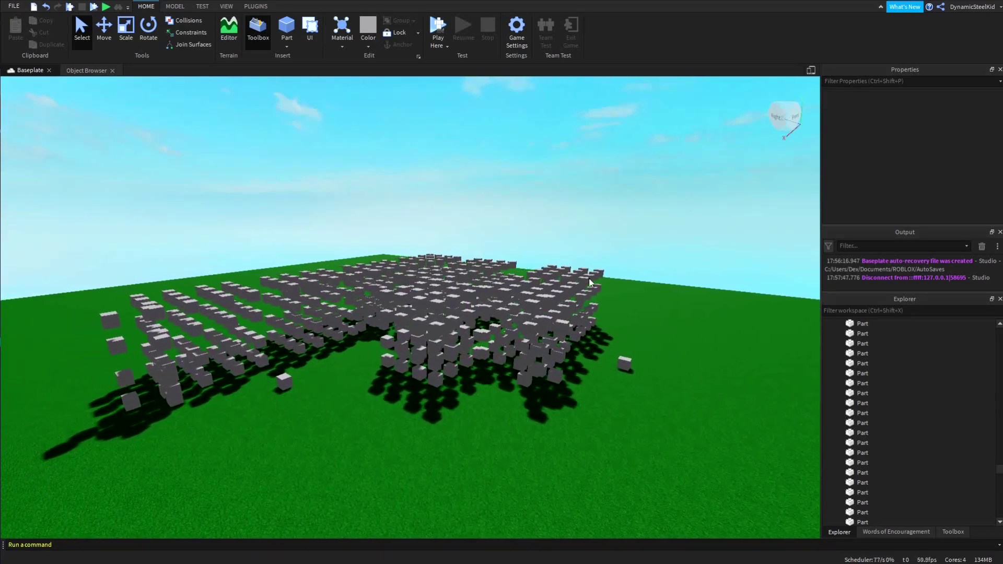
pyautogui.press('a')
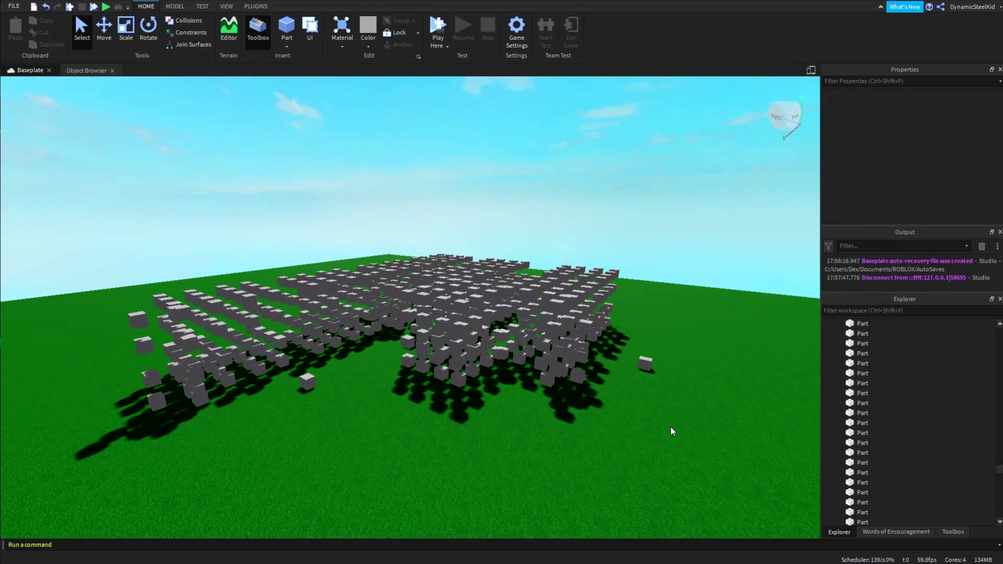
# Move the stray cube beside the field in front of the field's nearest corner, and deselect it
pyautogui.moveTo(632, 378); pyautogui.dragTo(559, 408)
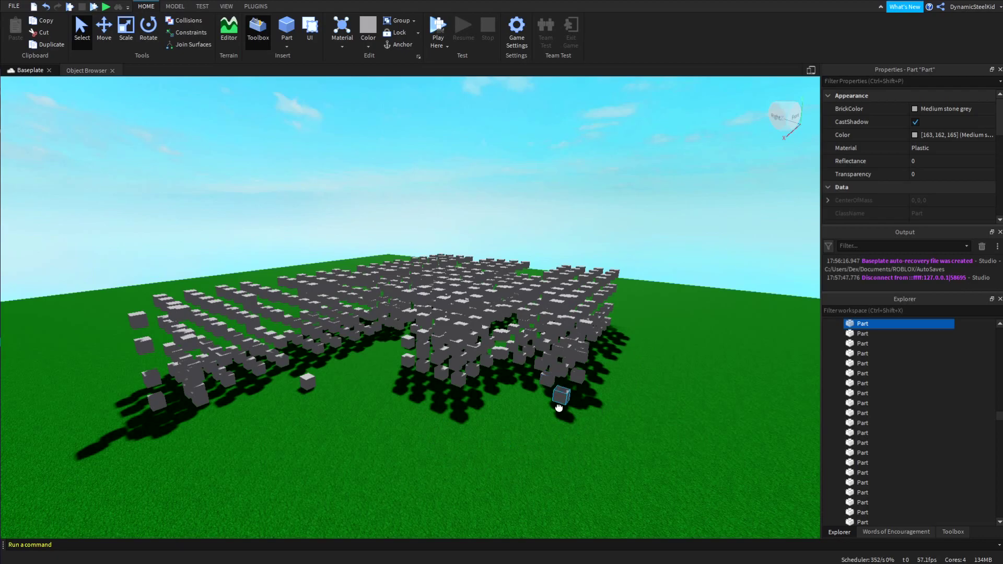
pyautogui.click(609, 226)
pyautogui.press('w')
pyautogui.press('a')
pyautogui.moveTo(610, 225); pyautogui.dragTo(639, 207, button='right')
pyautogui.press('a')
pyautogui.press('a')
pyautogui.press('w')
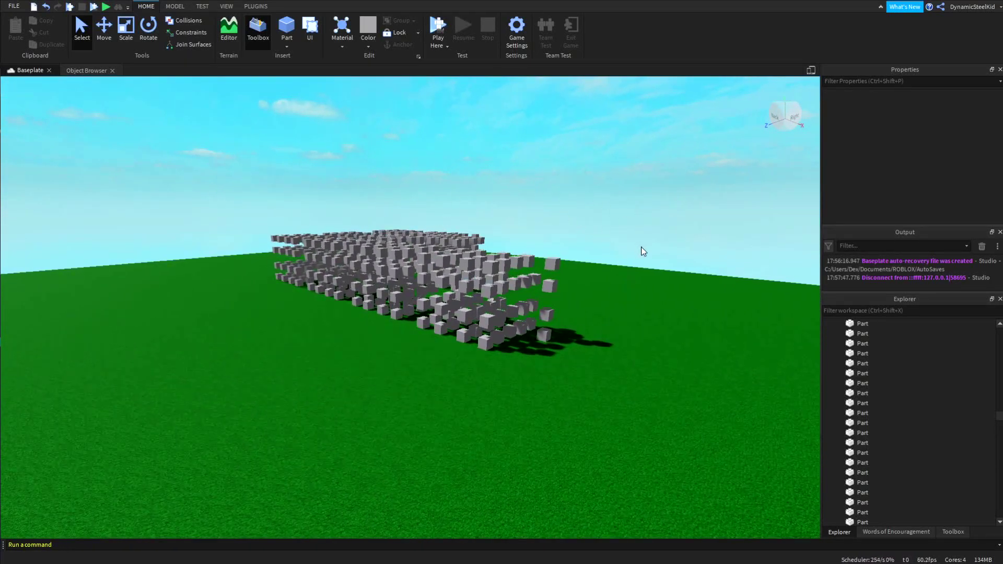
pyautogui.moveTo(643, 252); pyautogui.dragTo(604, 194, button='right')
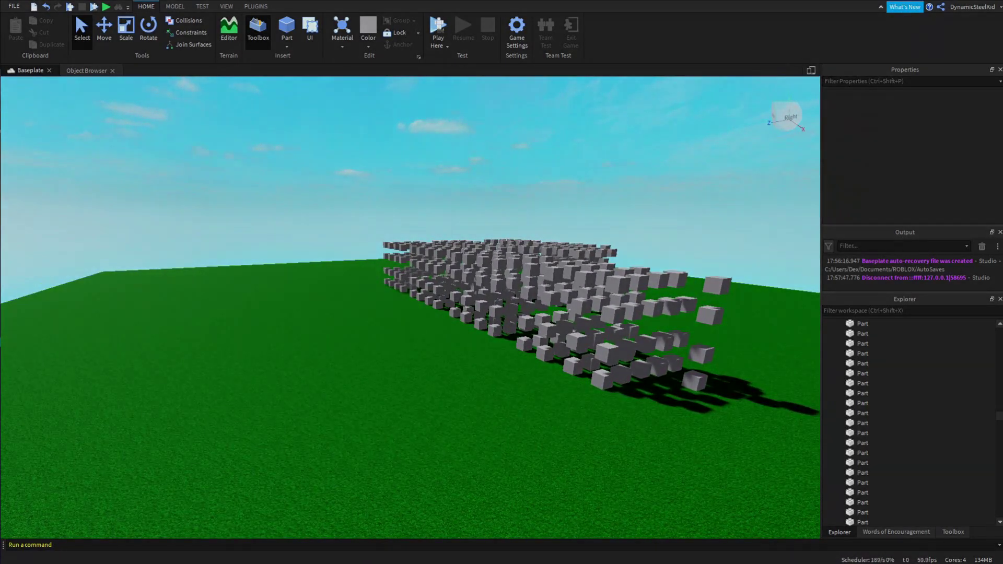